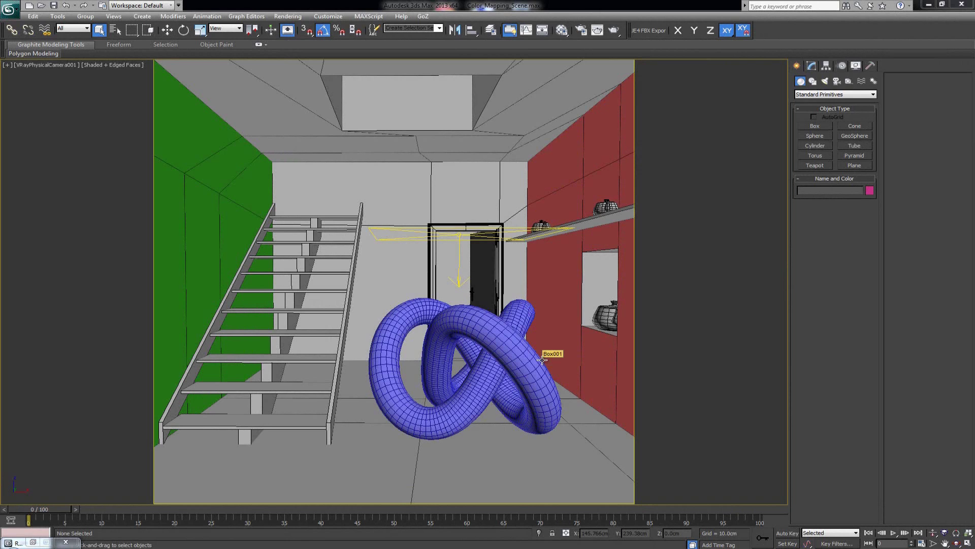
Step: Turn off edged faces in the camera view and inspect the room and camera in the four-viewport layout
key(F4)
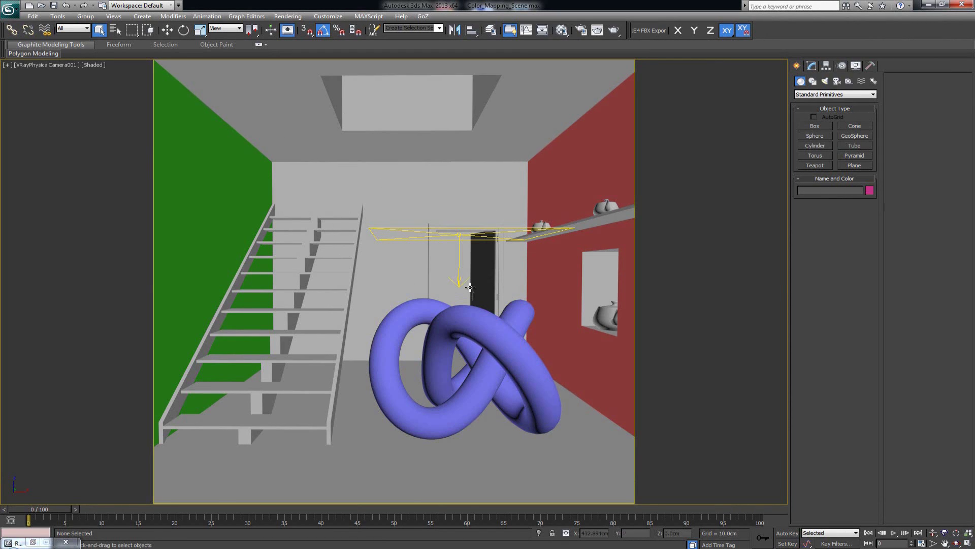
key(alt+w)
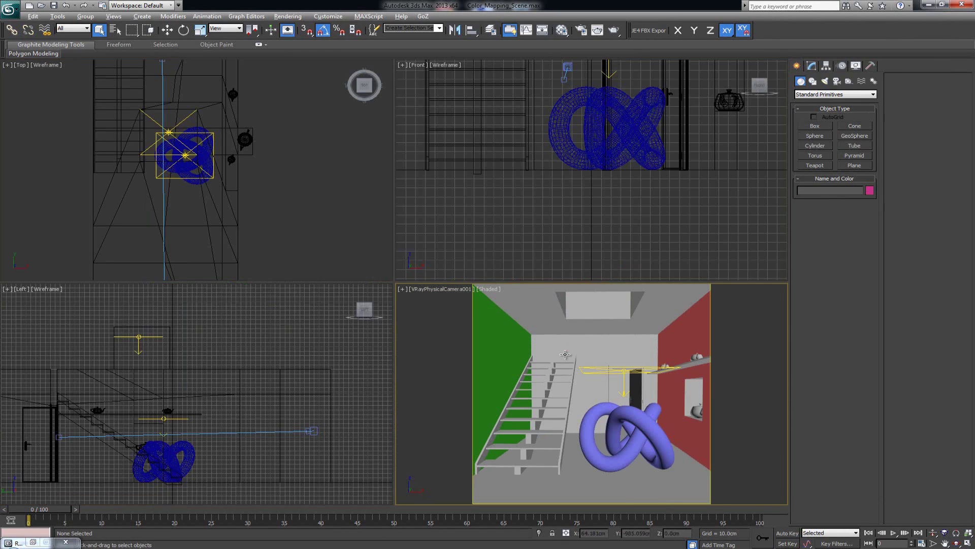
key(alt+w)
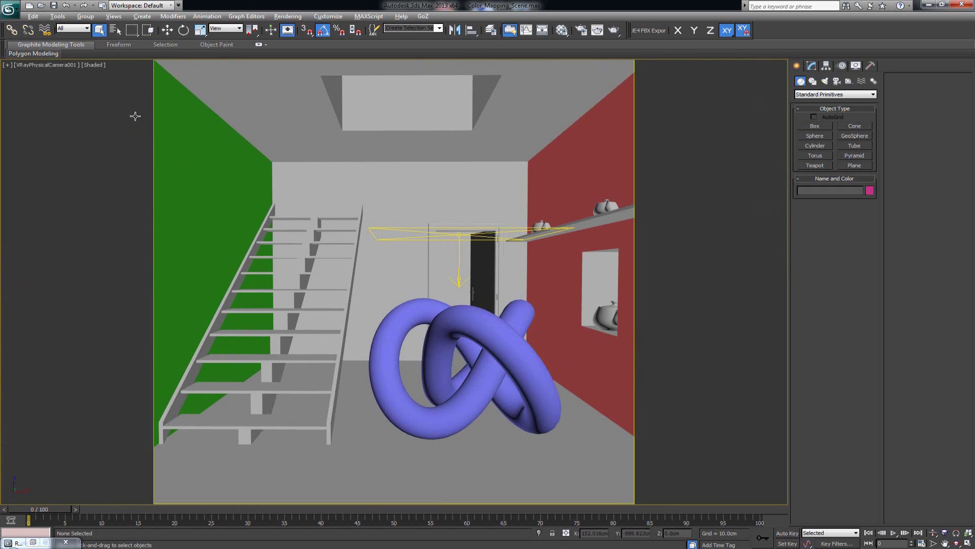
key(alt+w)
click(196, 399)
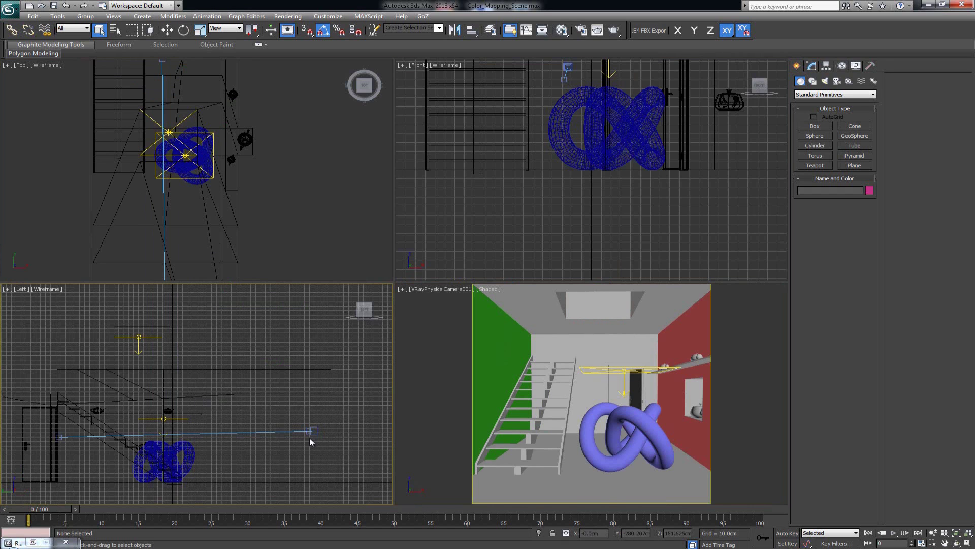
click(313, 433)
click(562, 403)
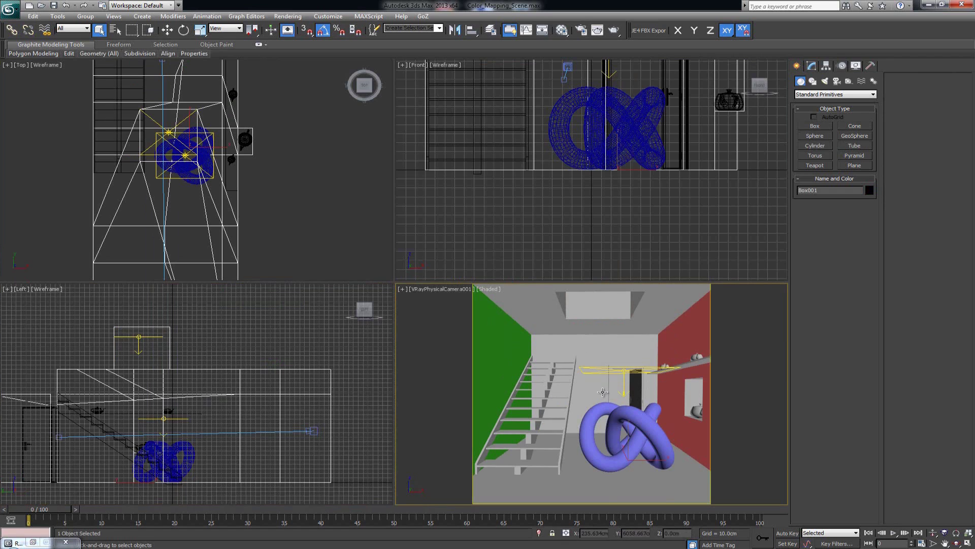
key(alt+w)
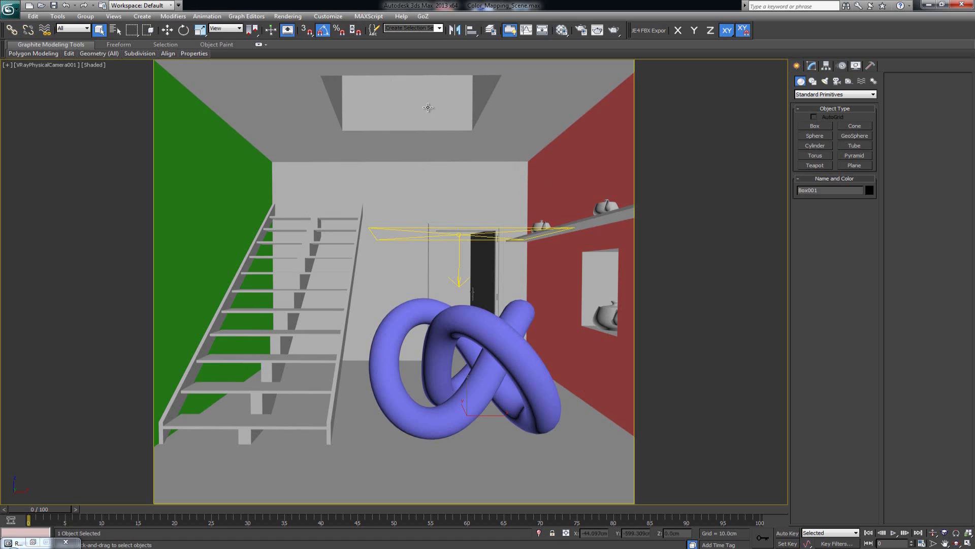
Step: Shift the V-Ray light in the roof opening slightly toward the camera in the Left view
key(alt+w)
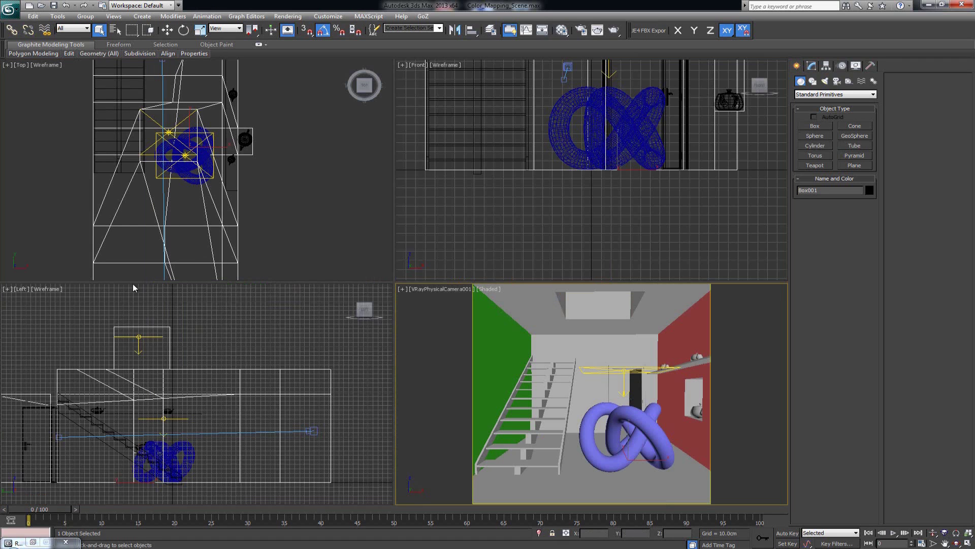
click(152, 337)
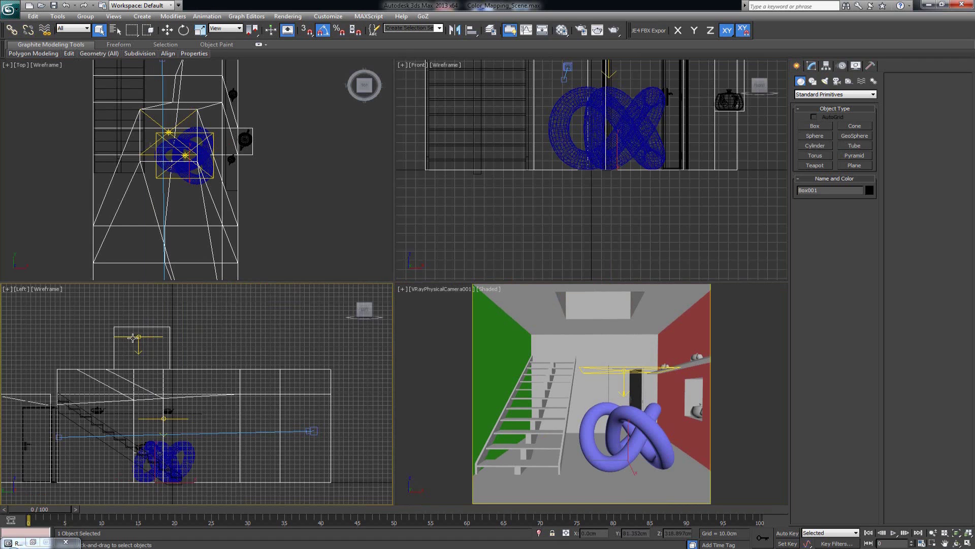
click(135, 337)
key(w)
drag(153, 338, 160, 337)
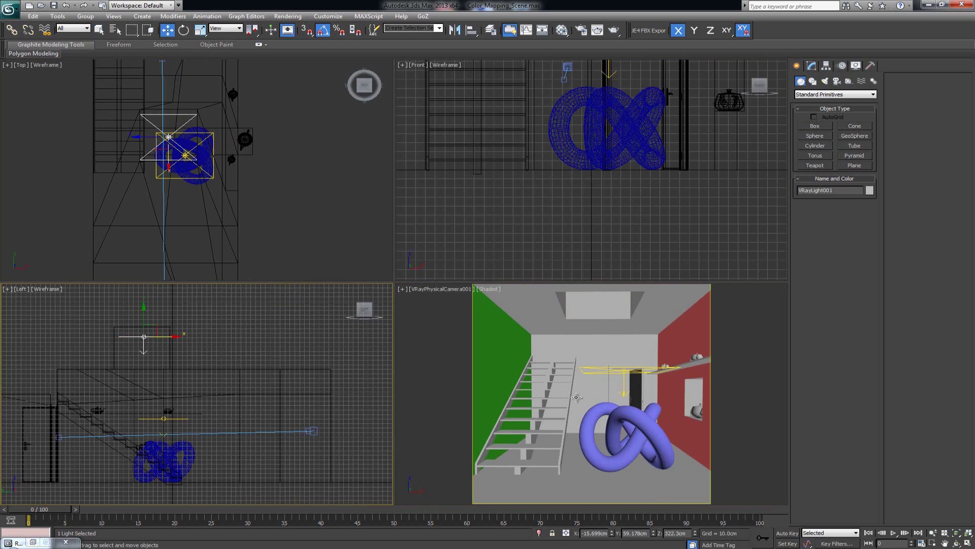
Step: Check the include/exclude list of the V-Ray plane light above the torus knot without changing it
click(622, 374)
click(622, 374)
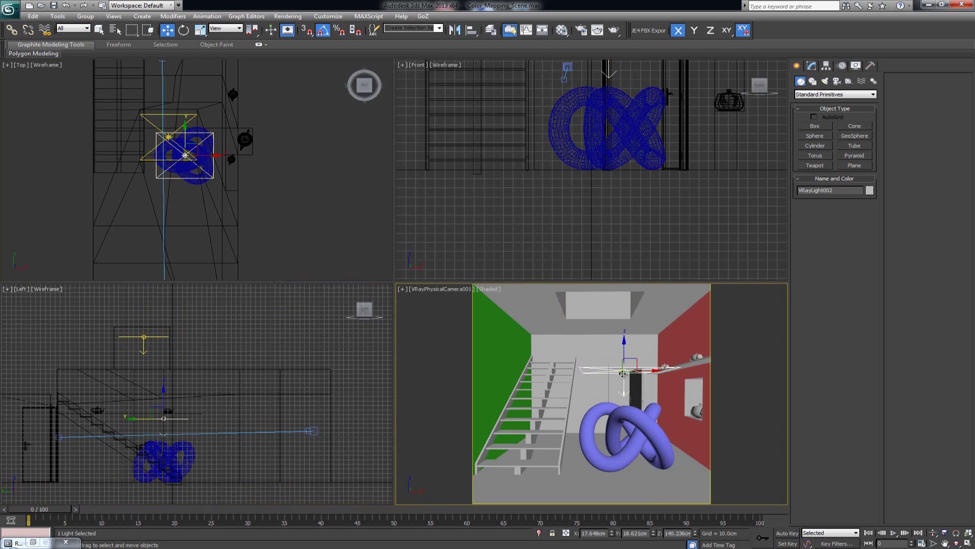
key(alt+w)
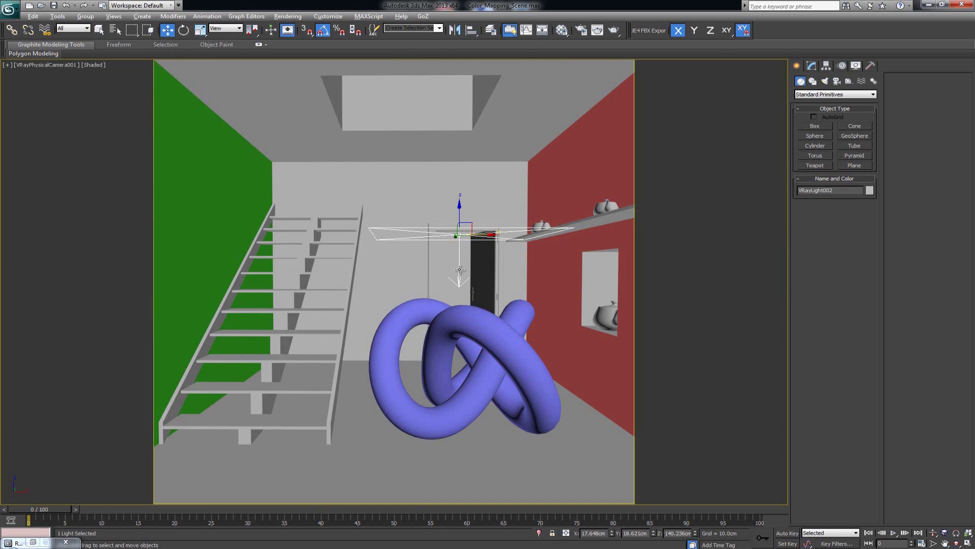
click(812, 66)
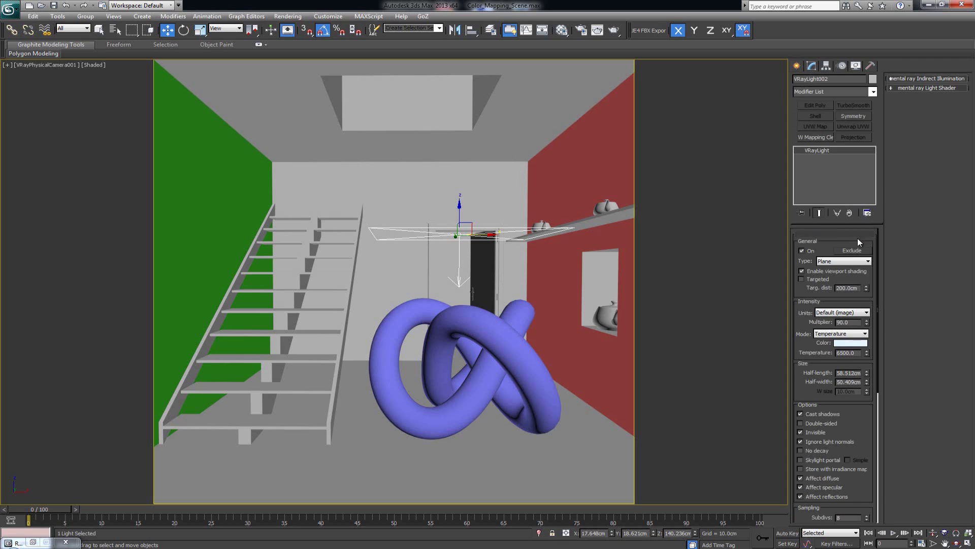
click(851, 250)
drag(516, 172, 377, 125)
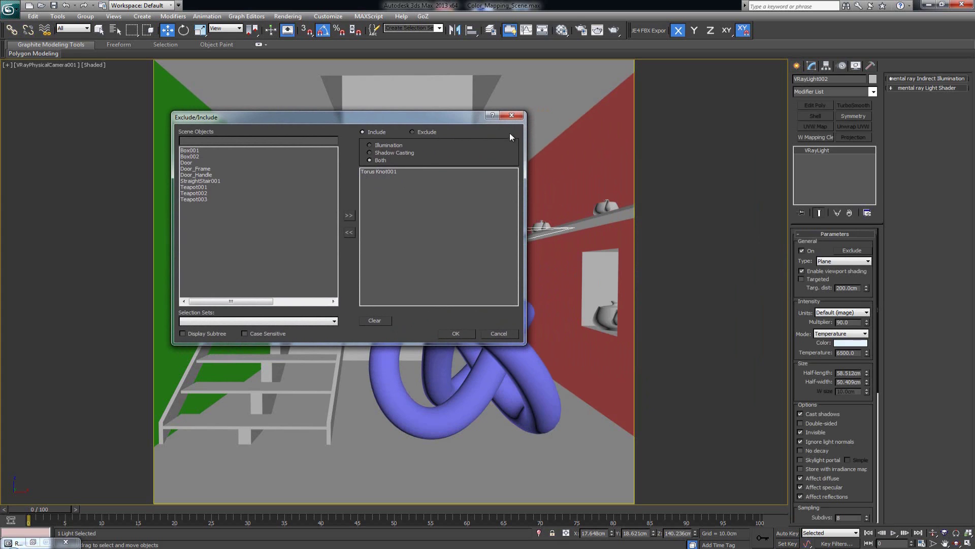
click(512, 115)
Step: Inspect the torus knot, a shelf teapot and the staircase by selecting each in the camera view
click(407, 330)
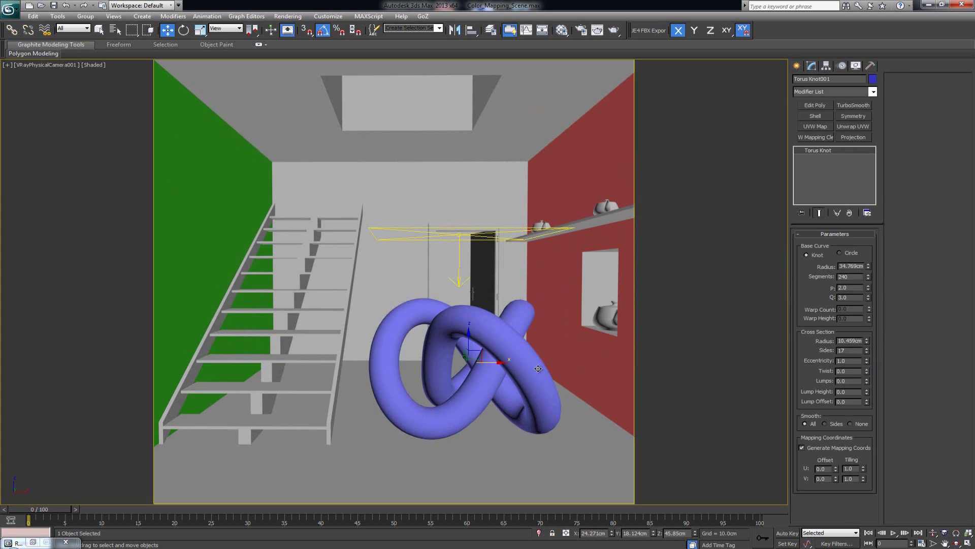
click(605, 208)
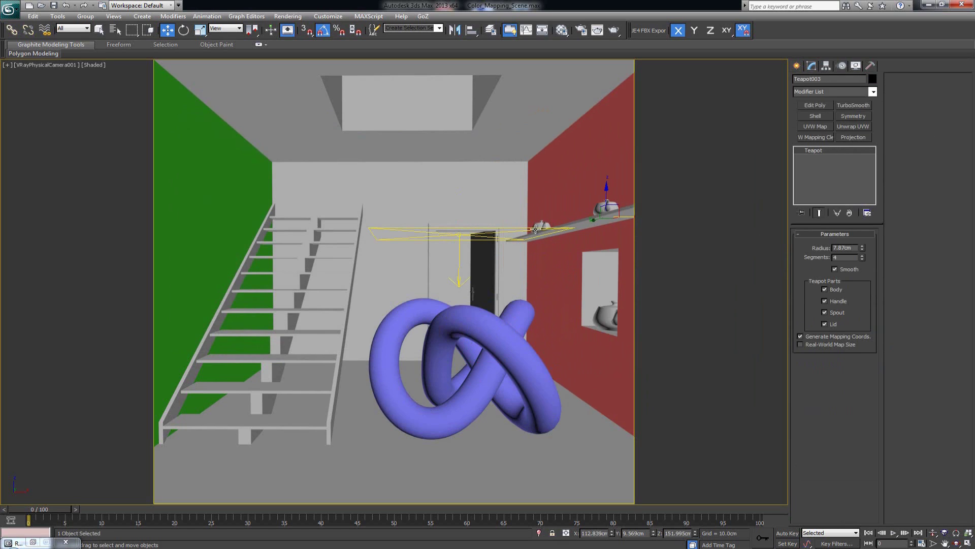
click(299, 291)
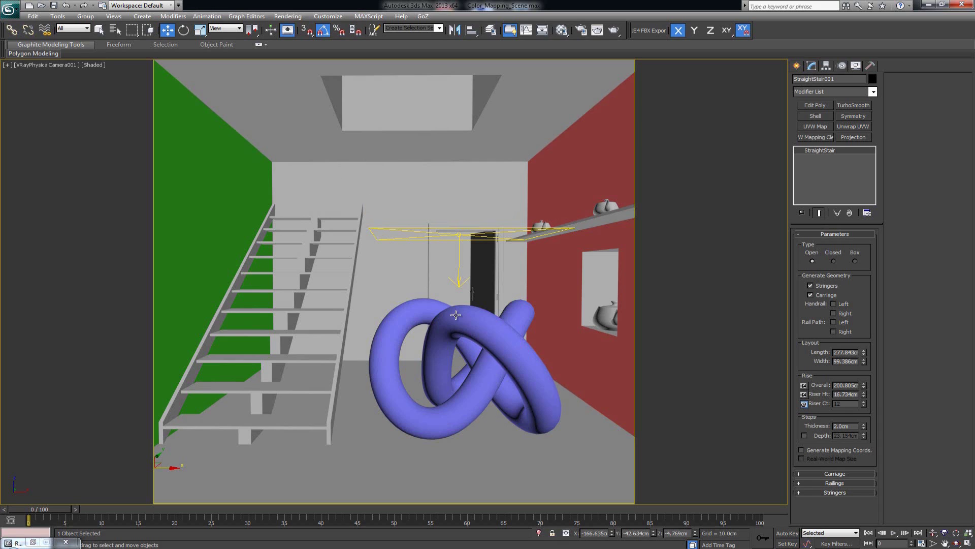
Step: Set the V-Ray color mapping type to Linear multiply with a gamma of 1.0 in the render setup
key(F10)
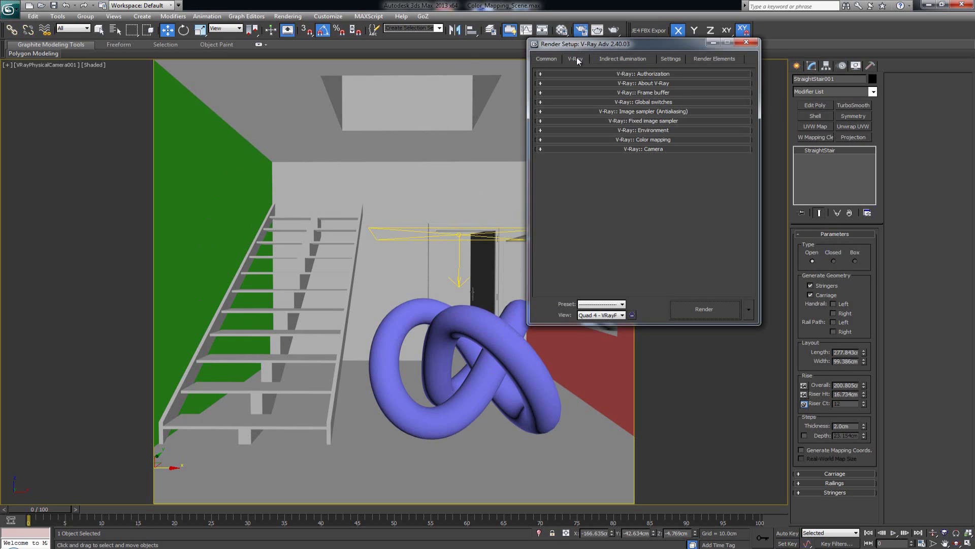
click(640, 140)
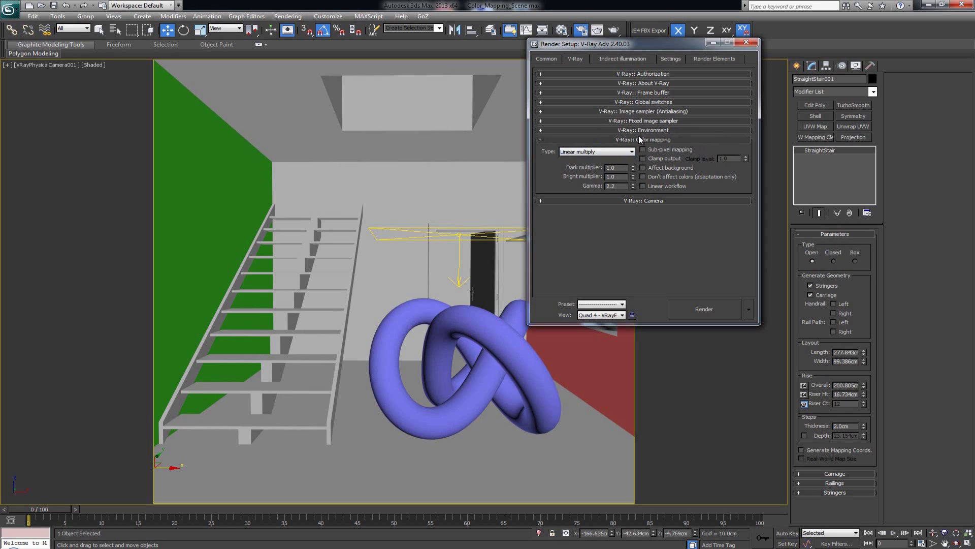
click(607, 154)
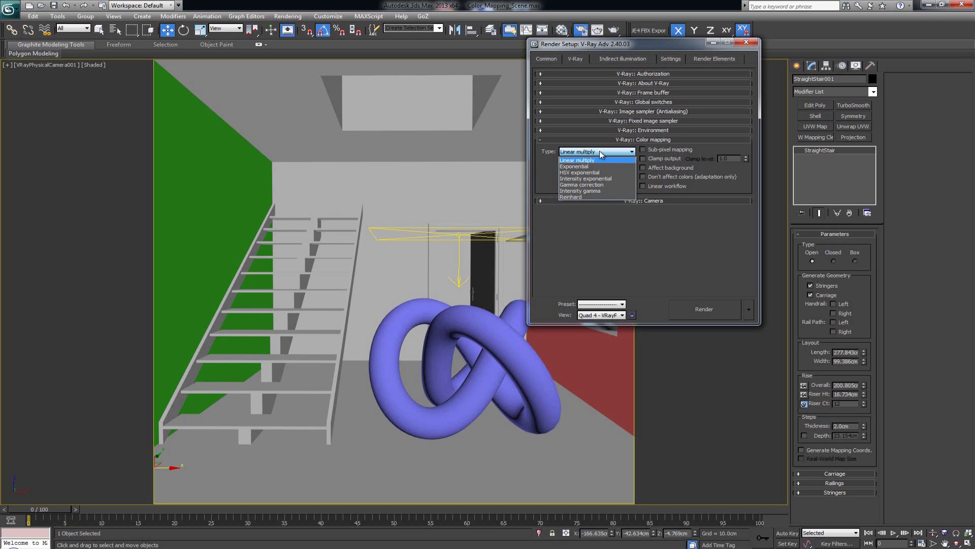
click(585, 160)
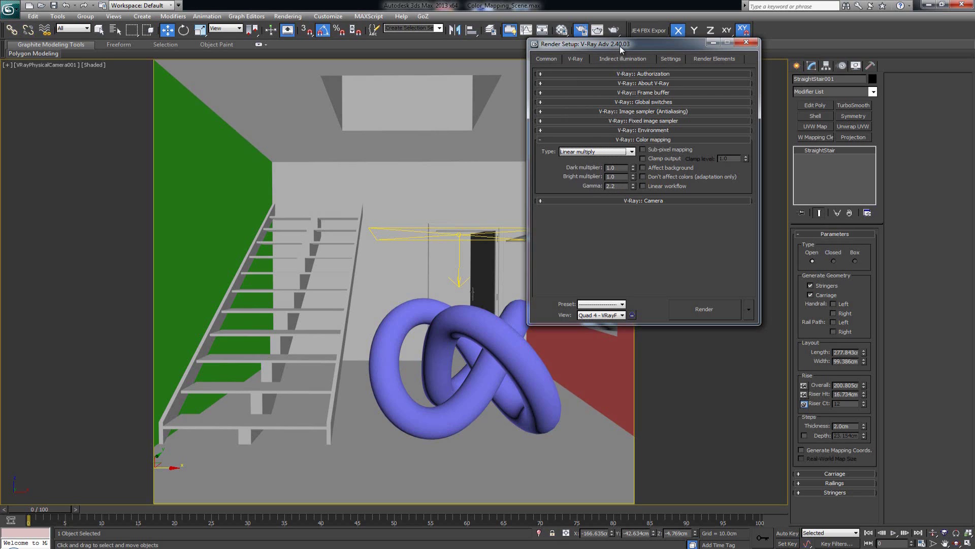
drag(620, 186, 605, 187)
text(1.0)
key(Return)
click(490, 269)
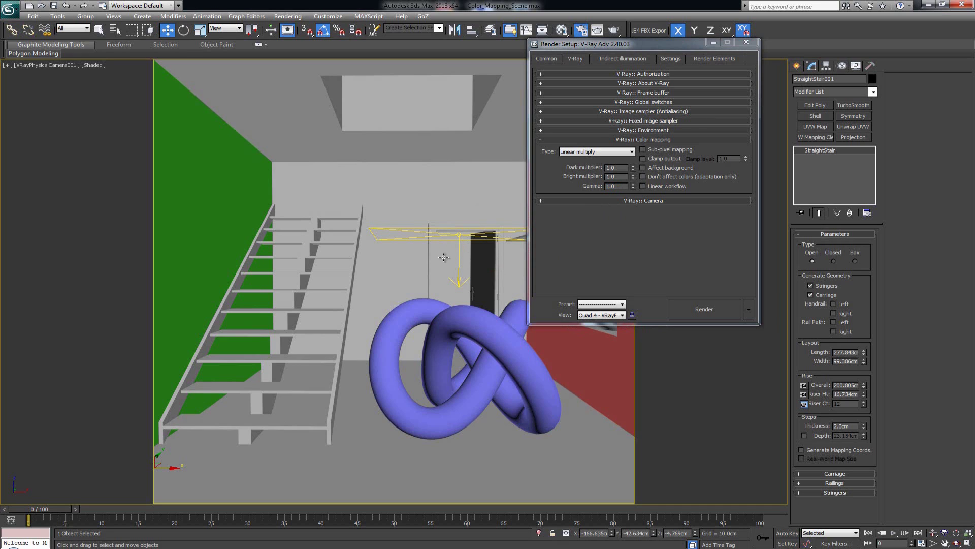
Step: Render the camera view in the V-Ray frame buffer, extending it from the torus knot region to the full frame
click(615, 31)
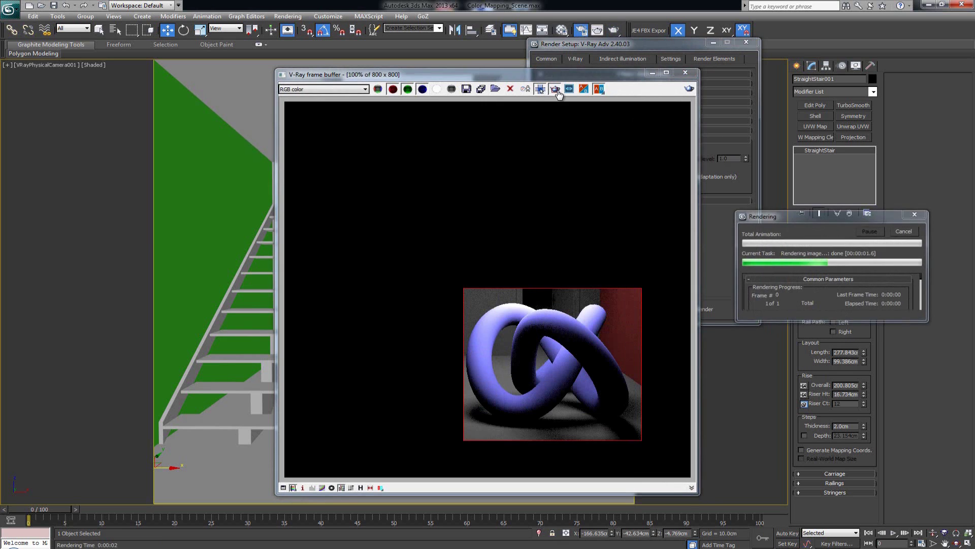
drag(603, 76, 426, 52)
click(513, 64)
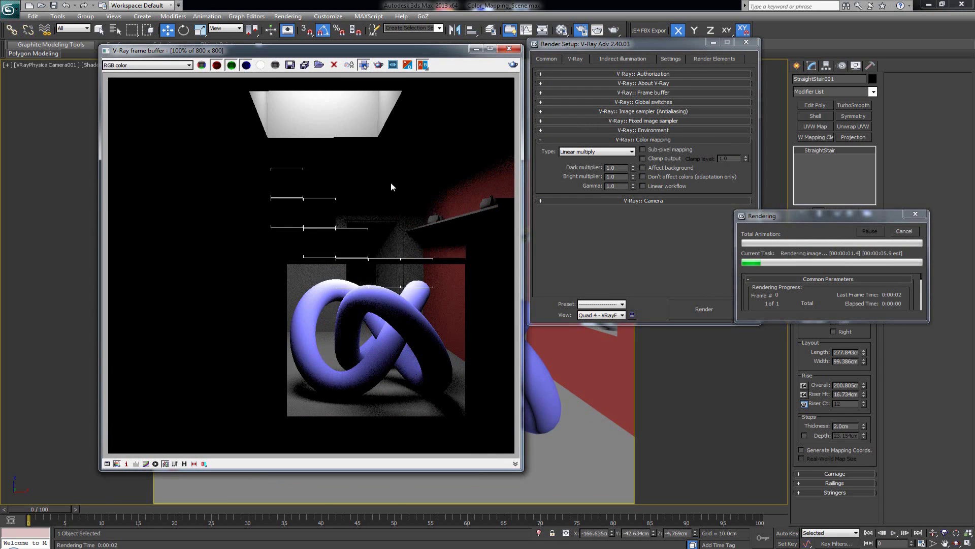
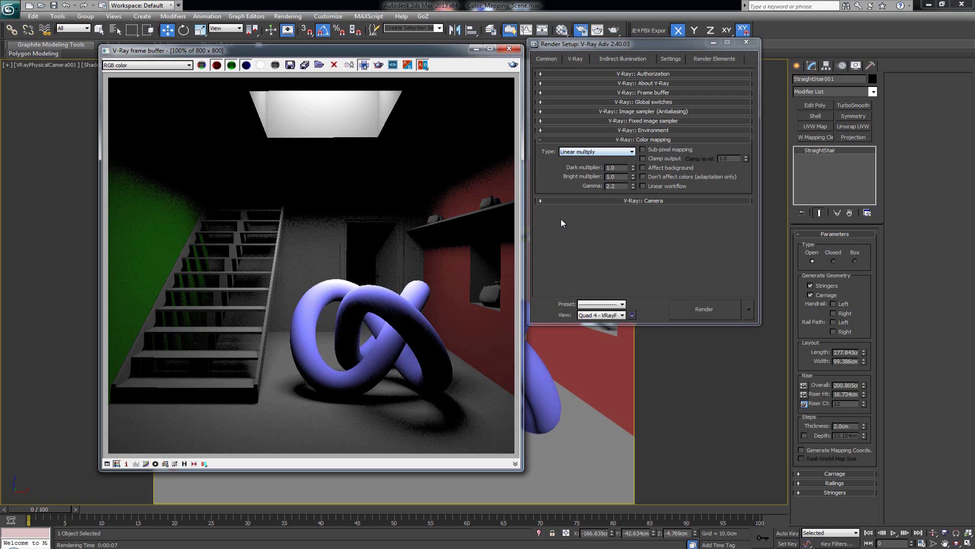
Step: Examine the highlights and shadows on the torus knot in the rendered image up close
scroll(342, 294, up, 2)
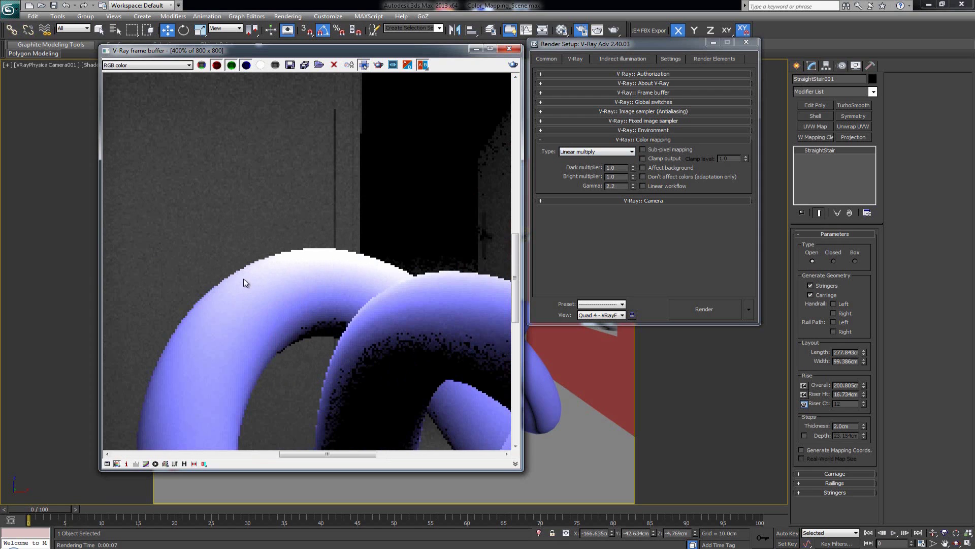
middle_drag(399, 280, 297, 288)
scroll(309, 254, down, 1)
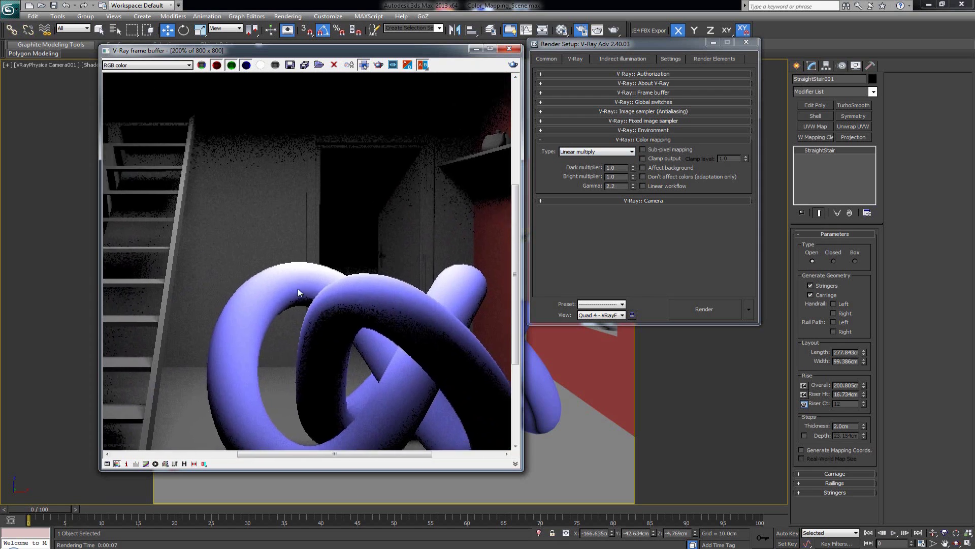
scroll(298, 289, down, 1)
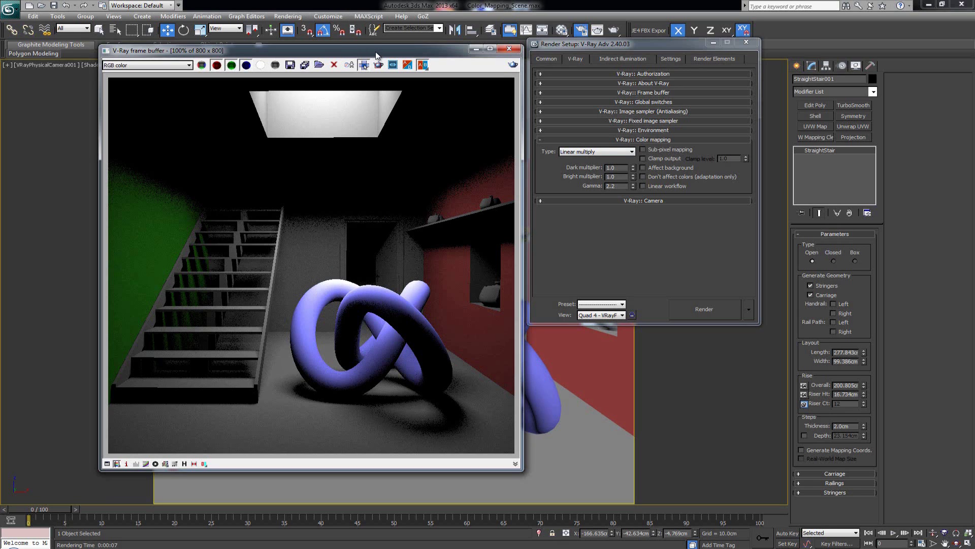
Step: Move the frame buffer aside and select the door frame to examine the scene in the camera view
drag(374, 55, 275, 67)
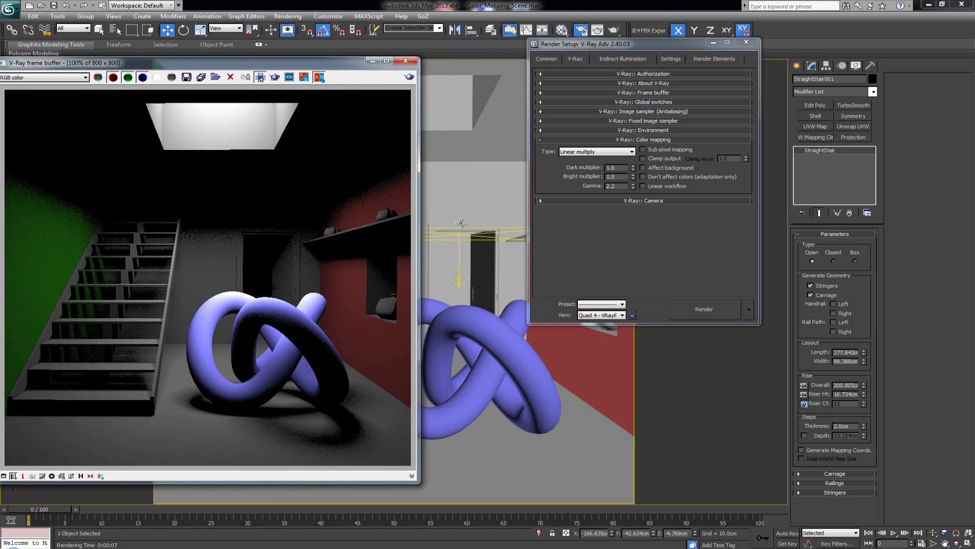
drag(389, 61, 4, 92)
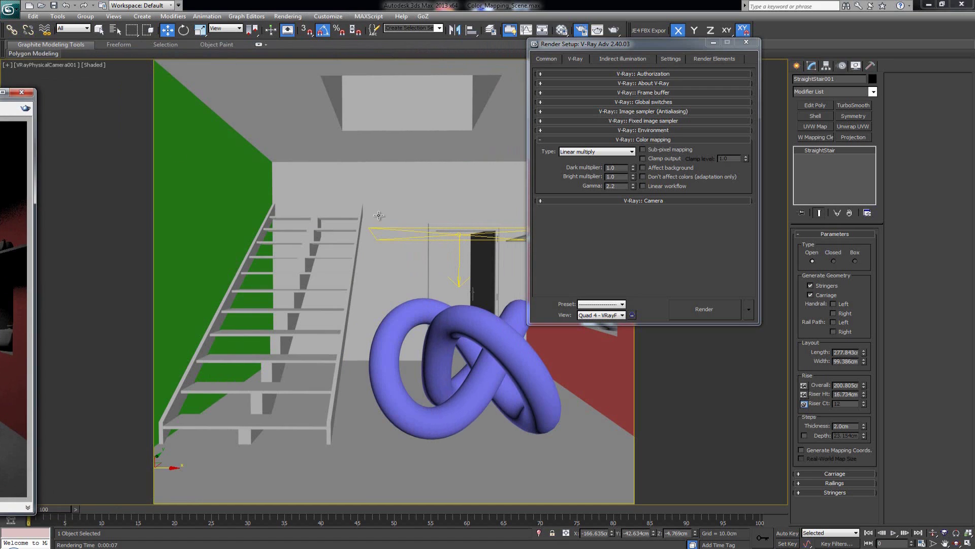
click(430, 235)
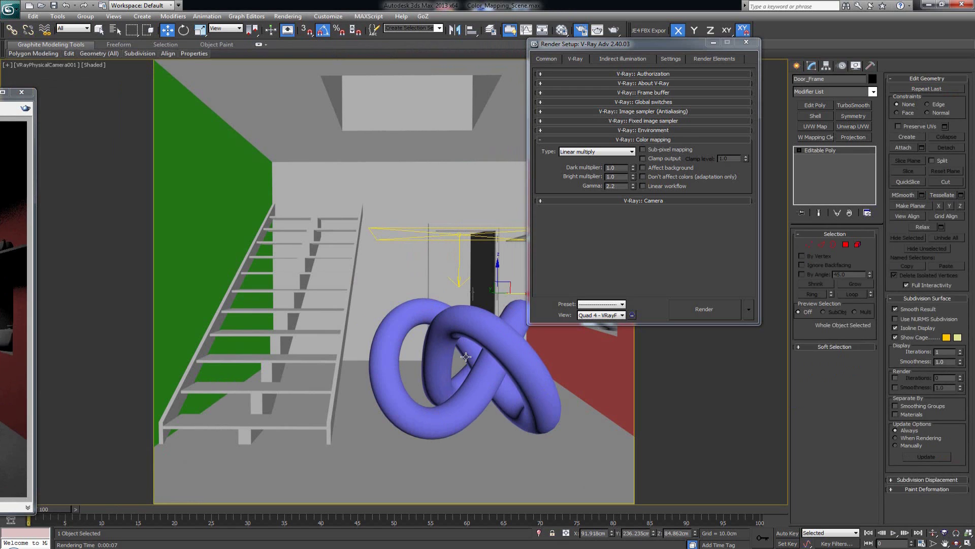
Step: Bring back the frame buffer with a render region around the torus knot, and set the color mapping type to Exponential
drag(10, 92, 575, 59)
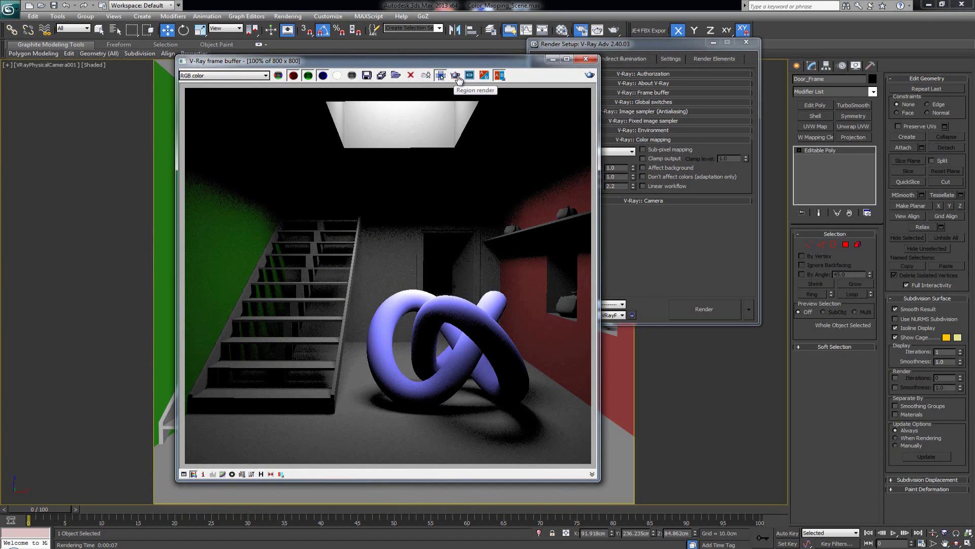
mouse_move(542, 427)
mouse_down()
mouse_move(365, 275)
mouse_move(407, 332)
mouse_move(538, 420)
mouse_up()
drag(442, 59, 368, 53)
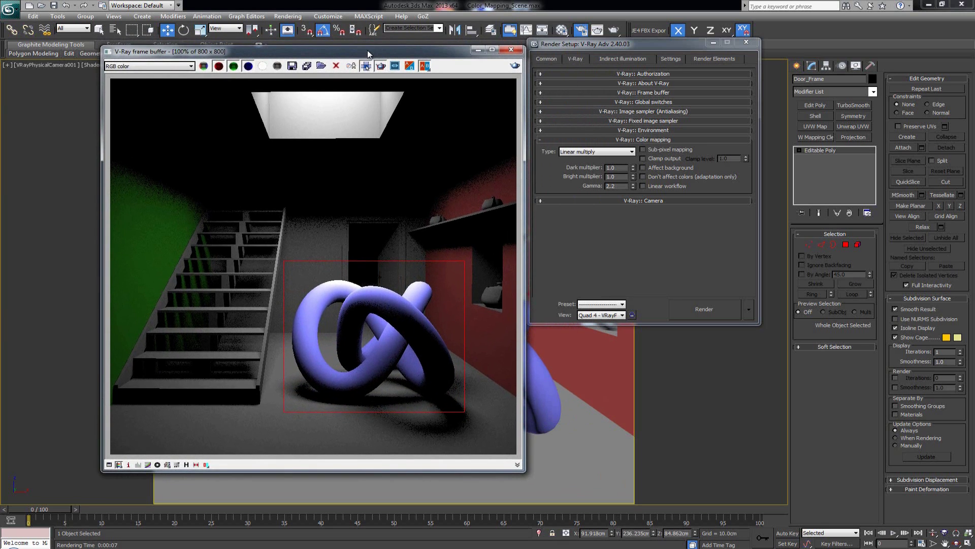
click(590, 153)
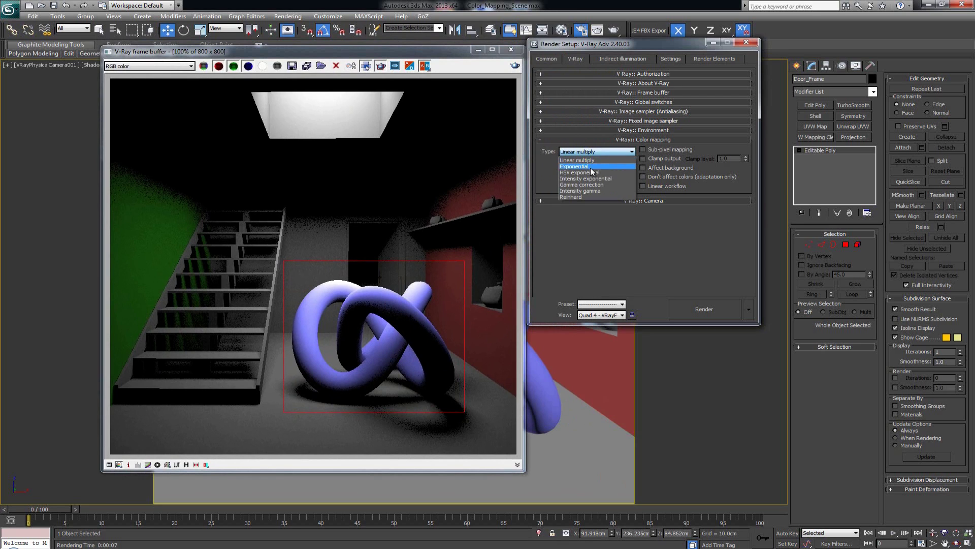
click(591, 168)
Step: Turn off the render region and open the V-Ray frame buffer's render history
drag(349, 52, 527, 48)
click(548, 64)
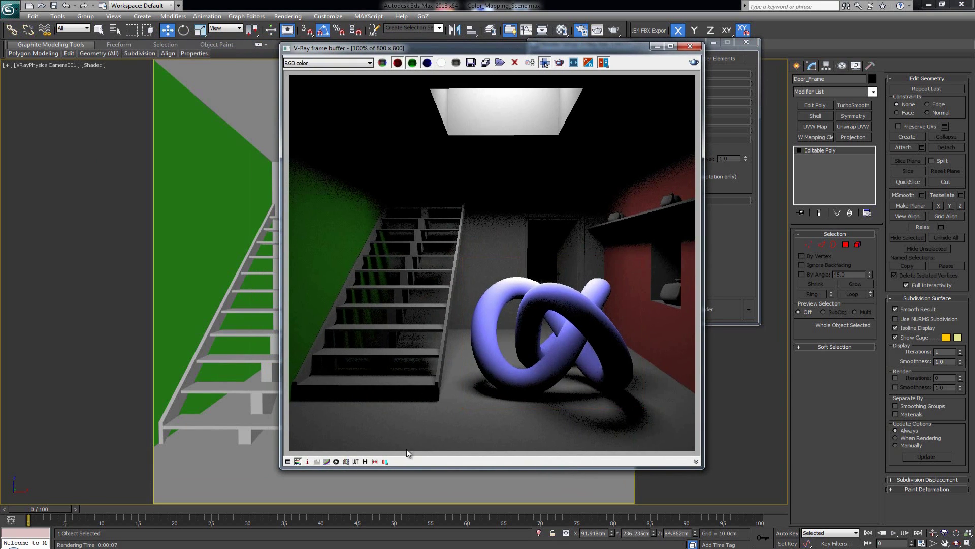
click(365, 461)
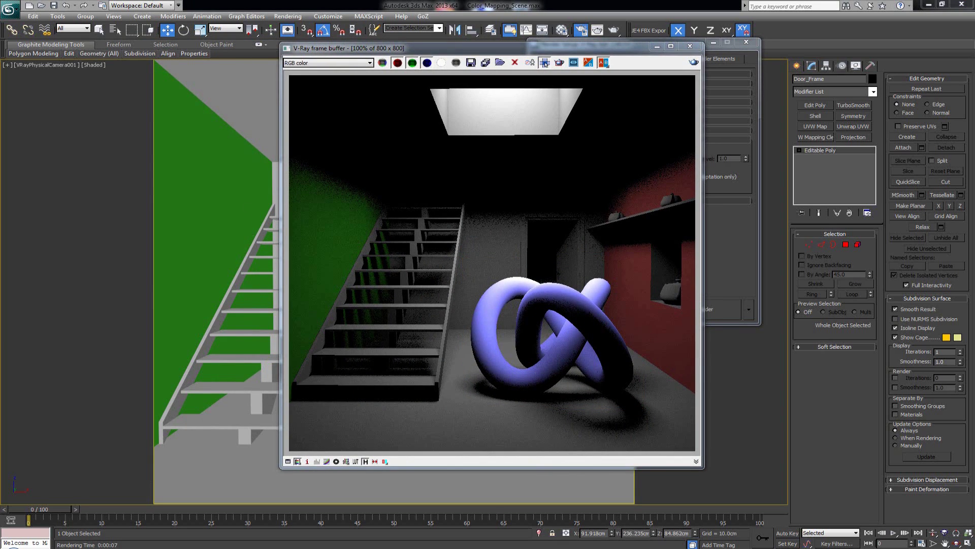
Step: Move the render history clear of the frame buffer and save the current Linear multiply render to it
click(298, 461)
drag(51, 92, 233, 76)
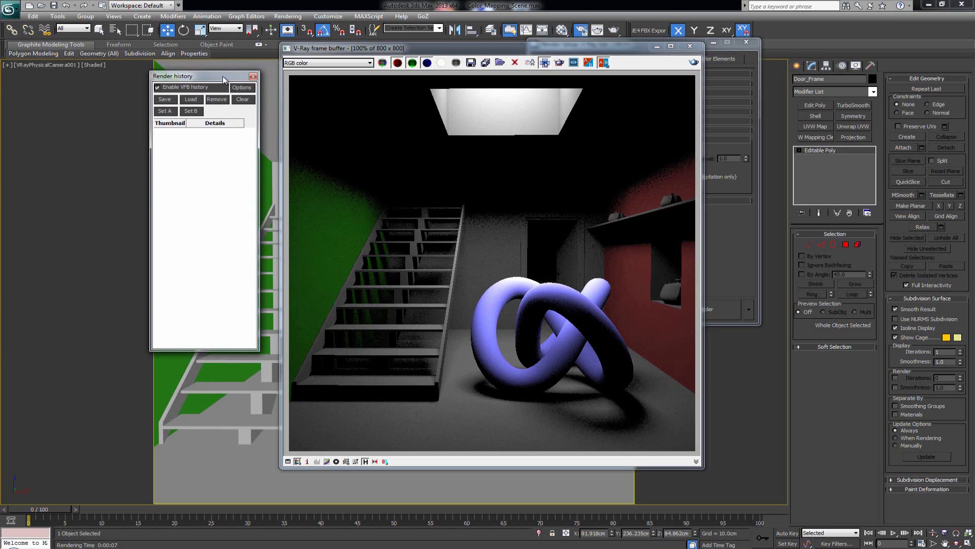
click(165, 99)
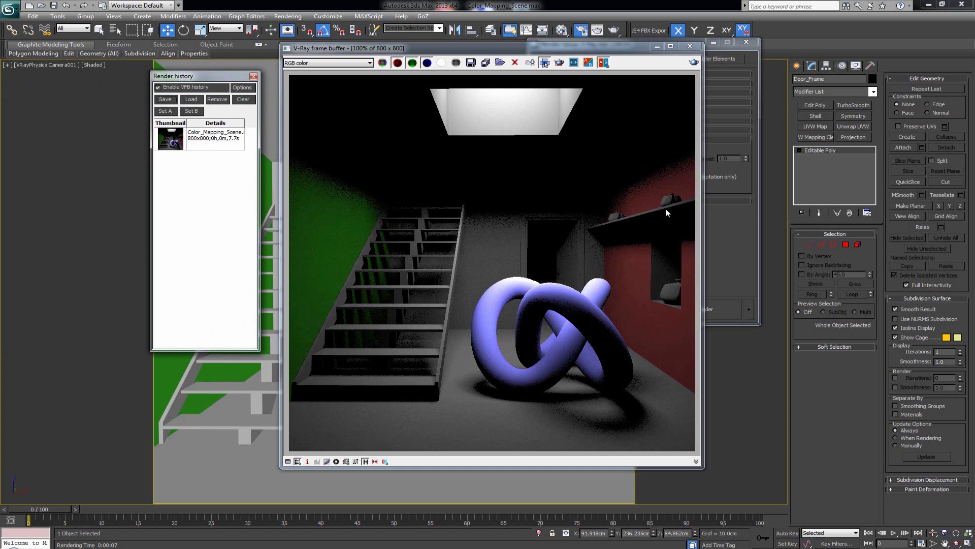
Step: Arrange the render history, frame buffer and render setup side by side, and render the scene with Exponential color mapping
drag(570, 53, 369, 63)
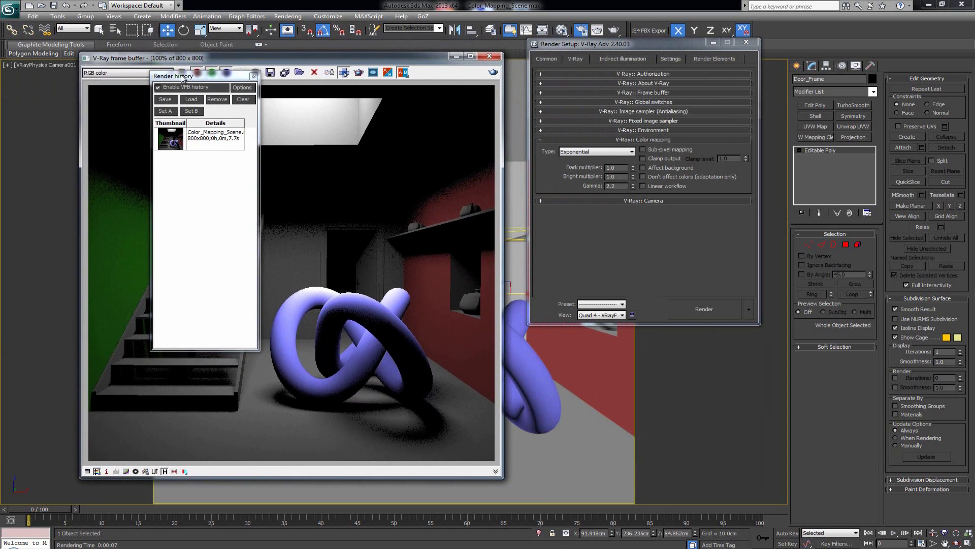
drag(185, 77, 45, 59)
drag(326, 57, 369, 58)
click(642, 231)
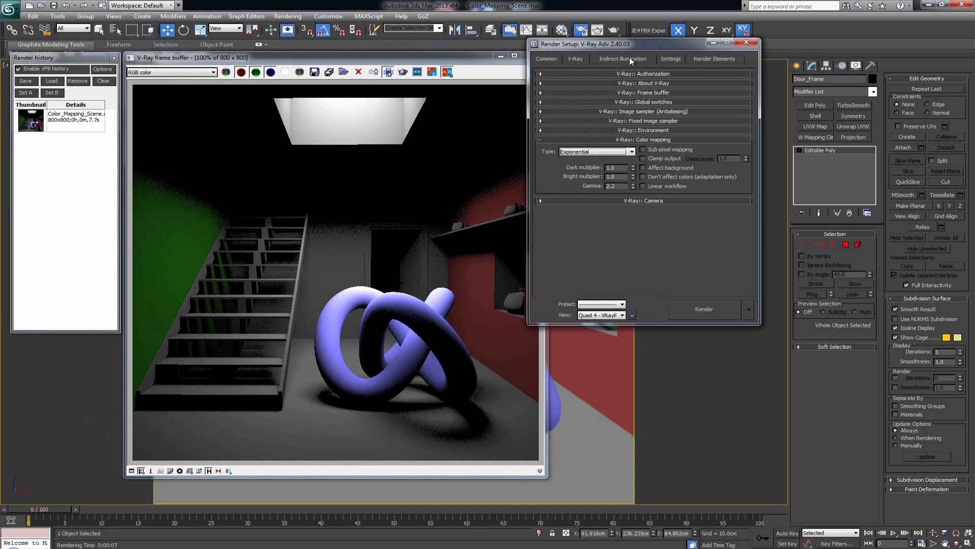
drag(635, 45, 662, 59)
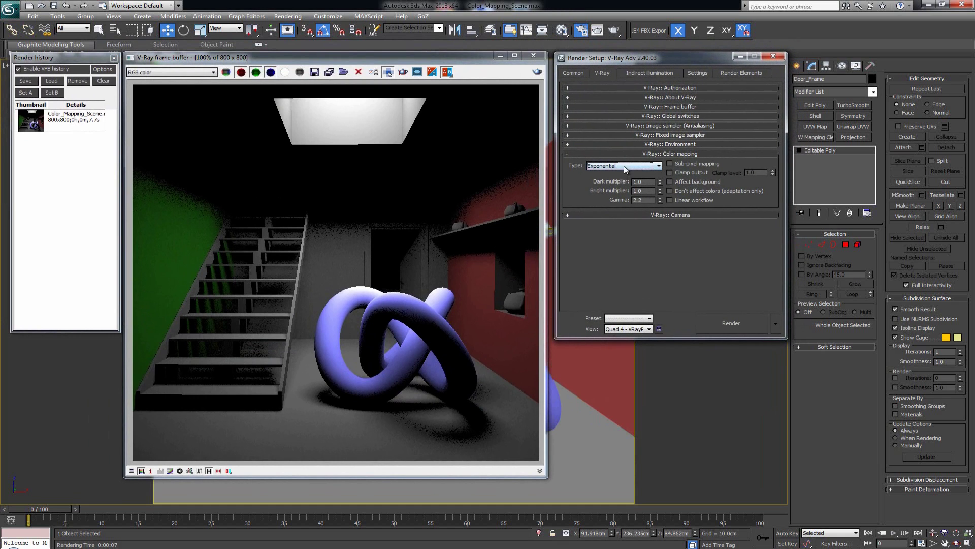
click(733, 321)
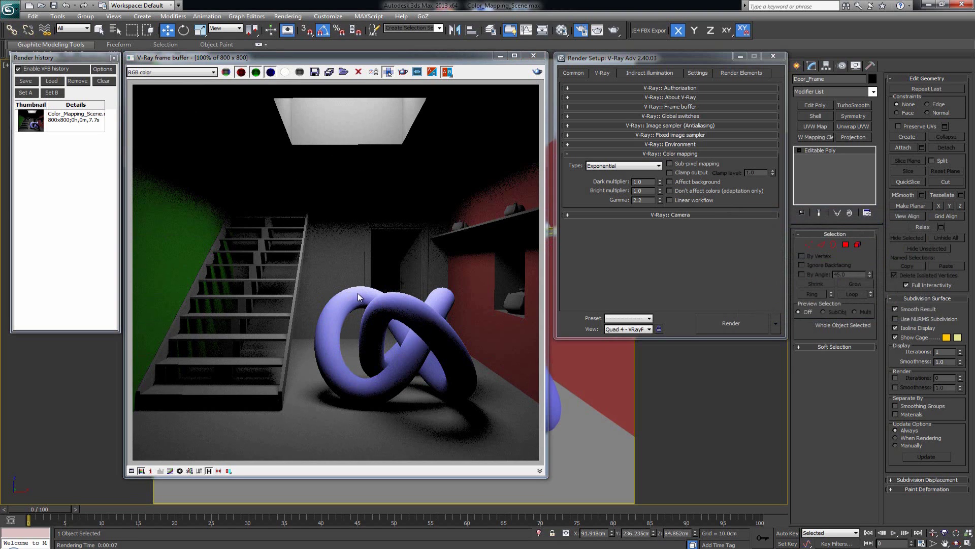
Step: Save the Exponential render to the render history and set it as image A, with the Linear multiply render as image B
click(26, 81)
click(54, 118)
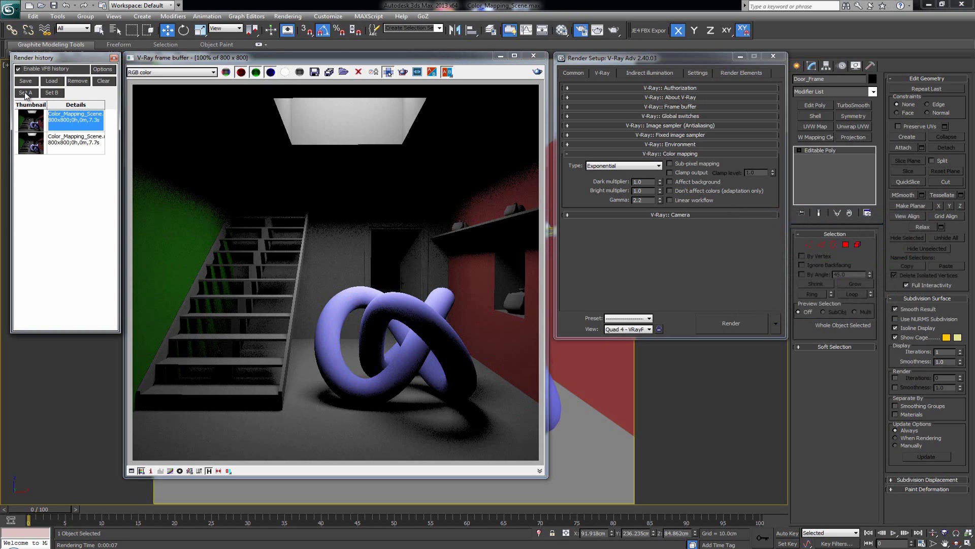
click(25, 92)
click(52, 139)
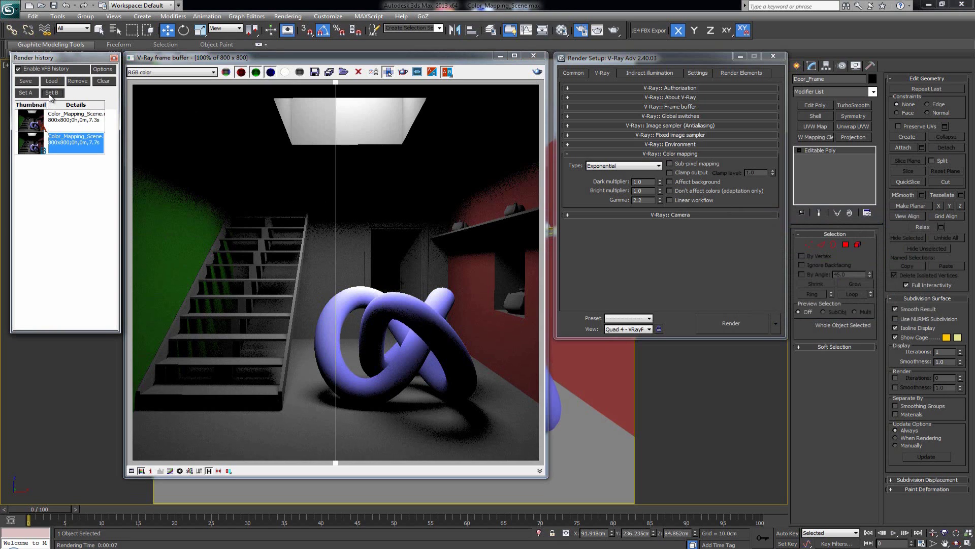
Step: Compare the Exponential and Linear multiply renders close up by sweeping the A/B divider across the torus knot's highlights and shading
scroll(342, 298, up, 1)
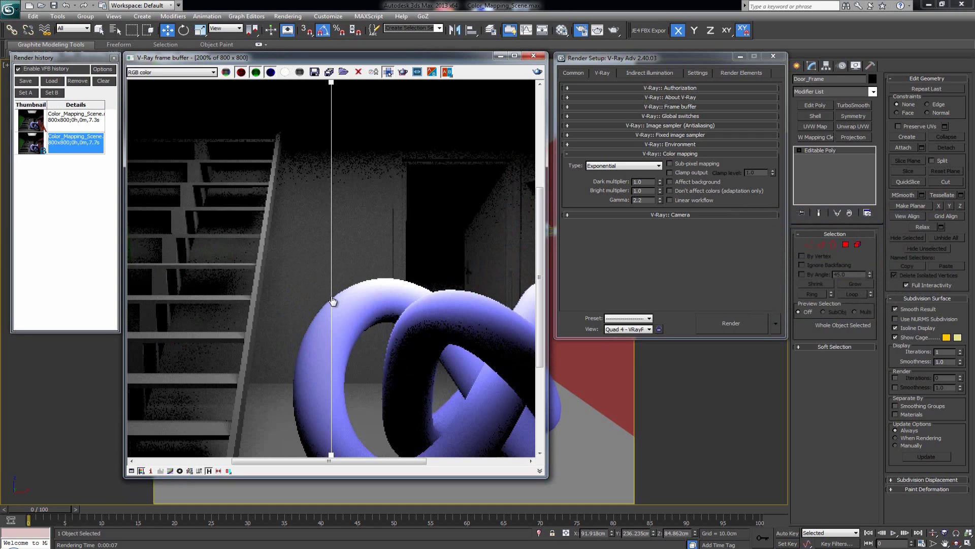
mouse_move(332, 300)
mouse_down()
mouse_move(478, 306)
mouse_move(285, 307)
mouse_move(440, 314)
mouse_move(320, 316)
mouse_move(436, 319)
mouse_move(346, 318)
mouse_move(349, 306)
mouse_up()
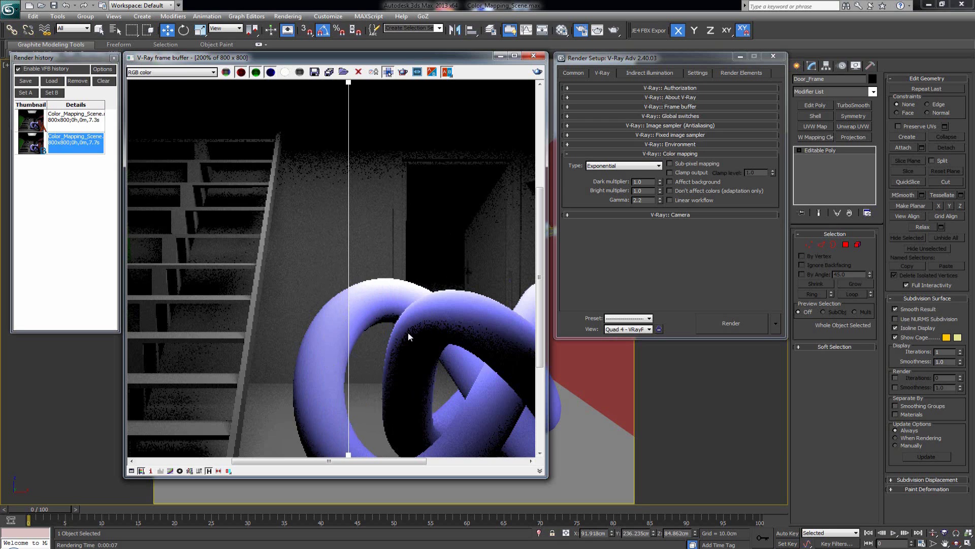
middle_drag(417, 344, 331, 296)
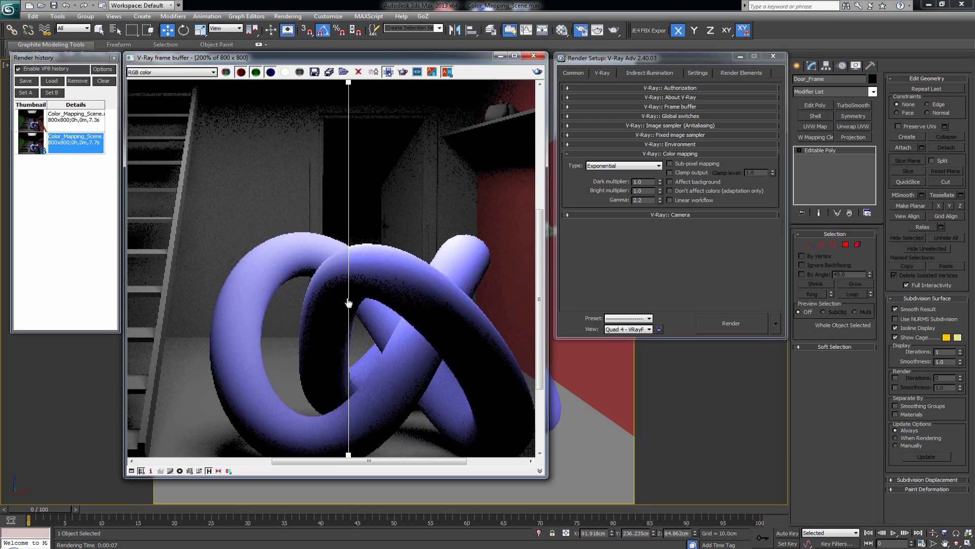
drag(348, 303, 256, 310)
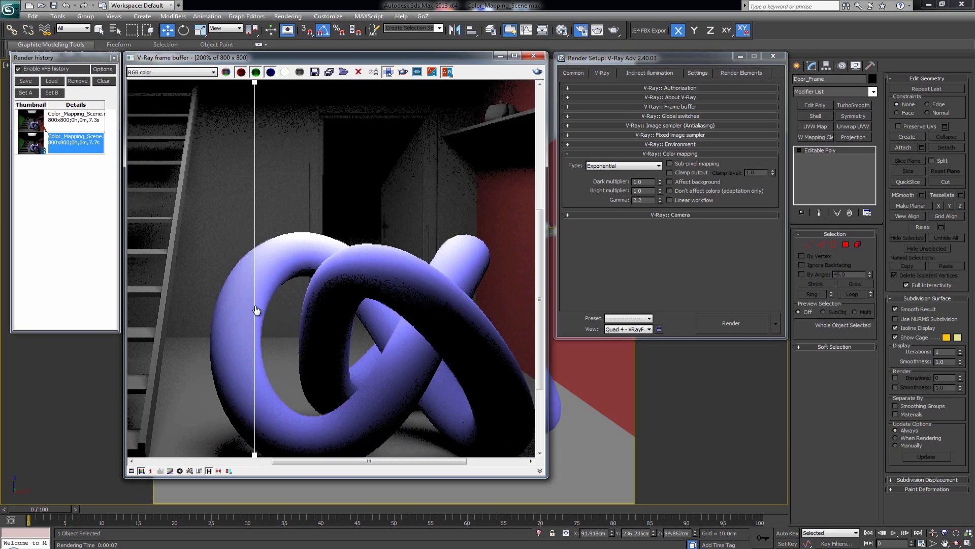
drag(256, 310, 271, 300)
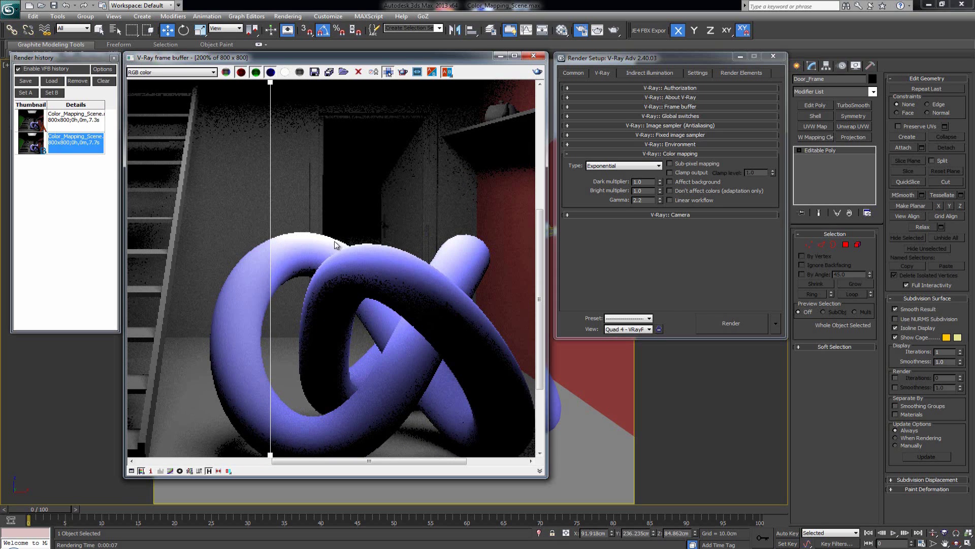
mouse_move(273, 264)
mouse_down()
mouse_move(507, 278)
mouse_move(224, 273)
mouse_move(398, 266)
mouse_move(497, 274)
mouse_move(215, 275)
mouse_move(267, 275)
mouse_up()
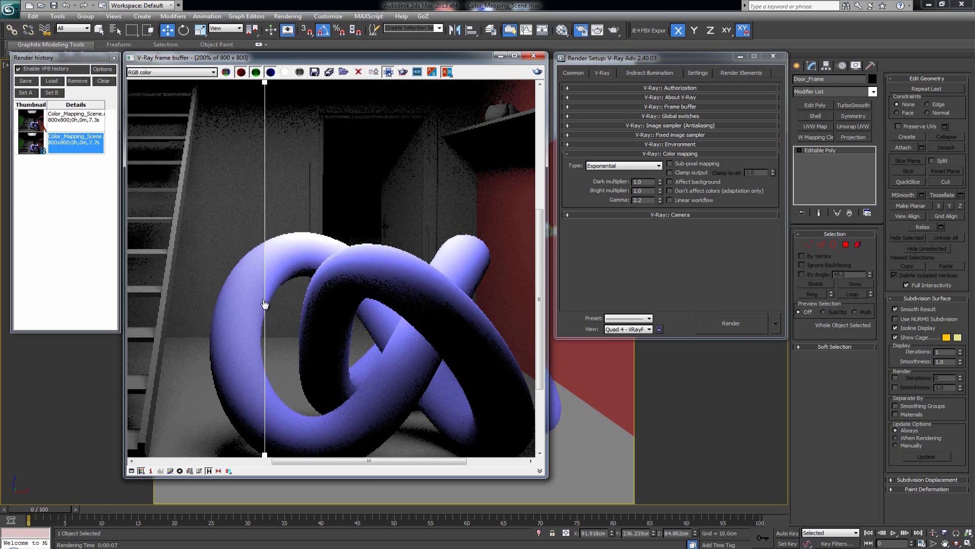
mouse_move(265, 303)
mouse_down()
mouse_move(228, 307)
mouse_move(259, 306)
mouse_up()
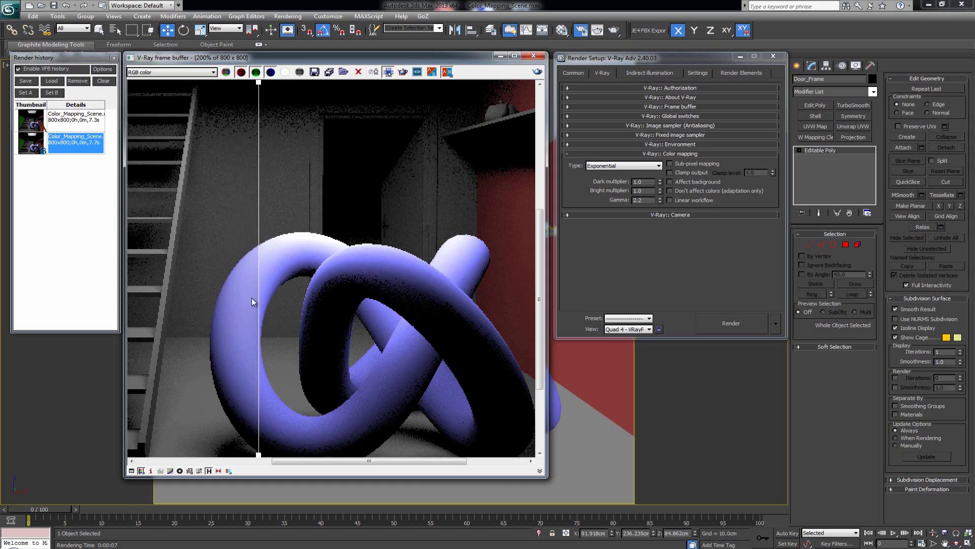
drag(260, 301, 302, 299)
Step: Review the color mapping type options without changing them, and compare the torus knot's top highlight across the A/B divider again
click(628, 166)
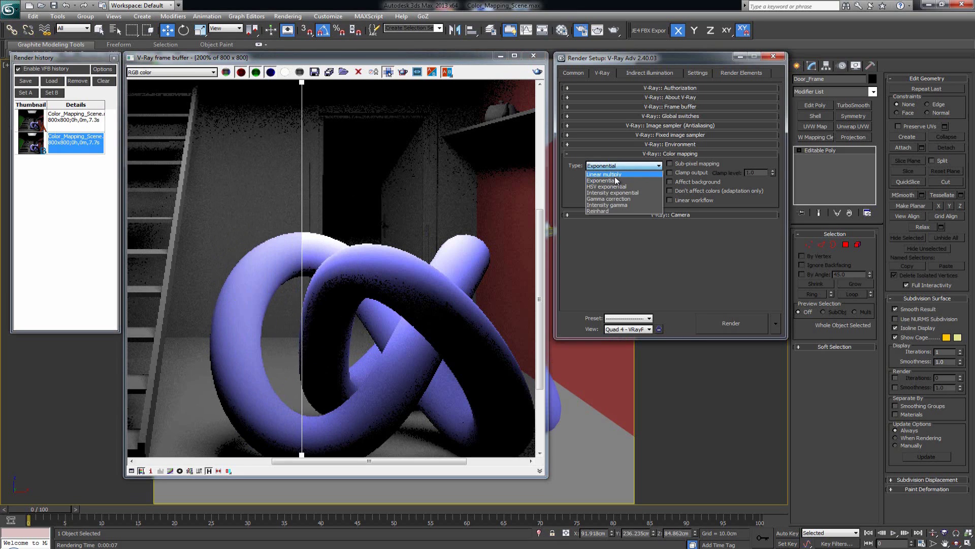
click(583, 176)
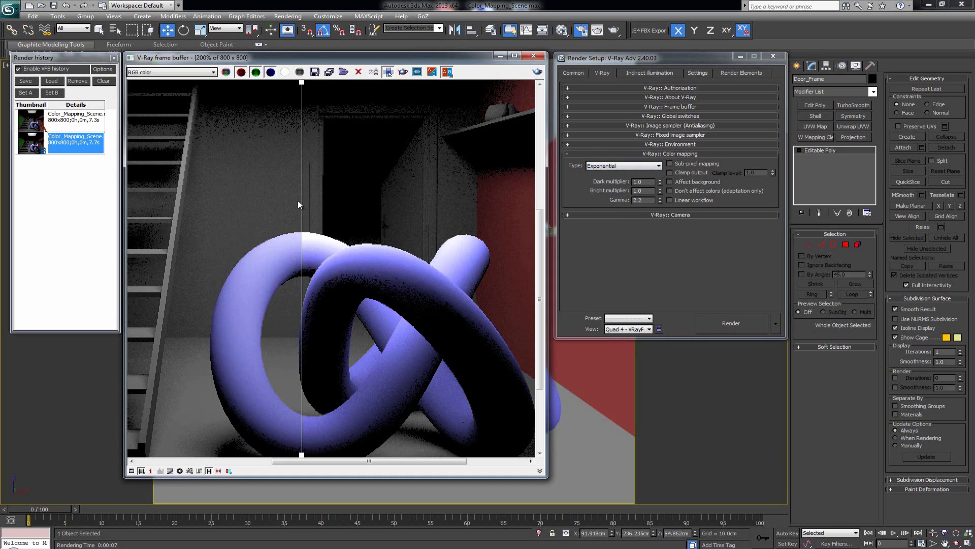
drag(302, 206, 200, 236)
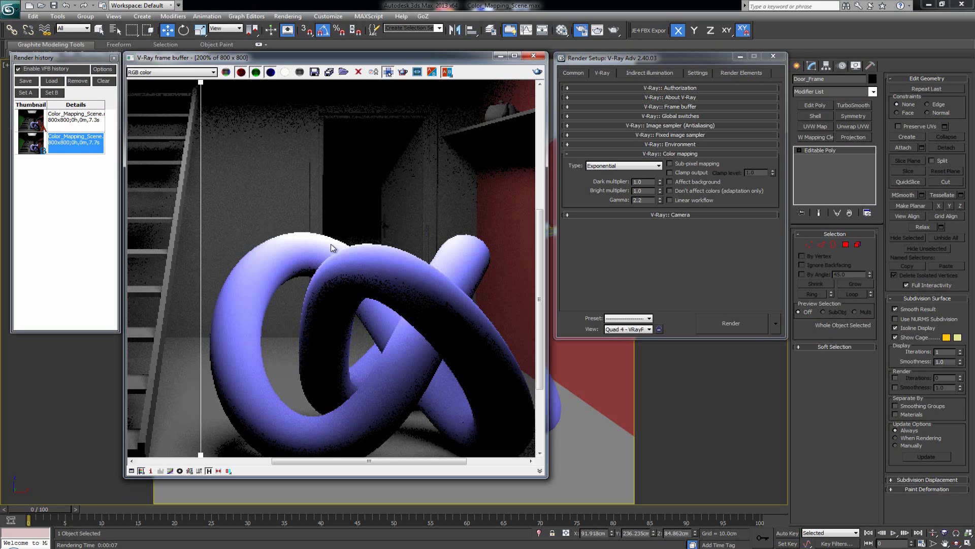
click(637, 166)
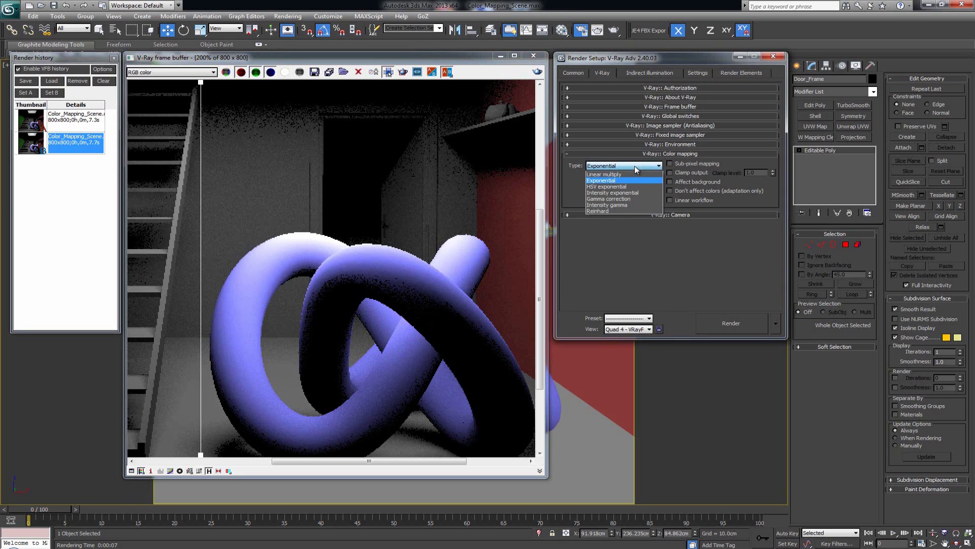
click(635, 167)
drag(203, 227, 289, 234)
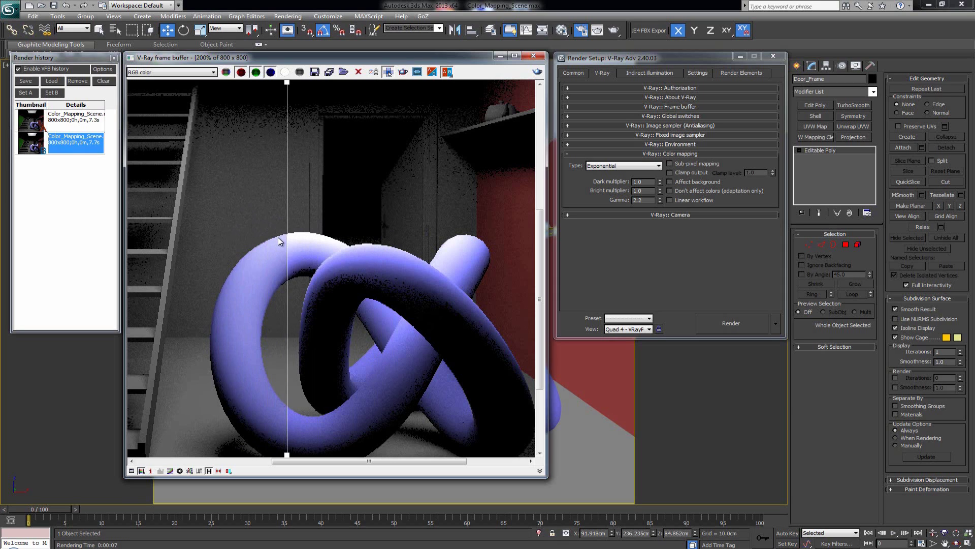
drag(288, 241, 209, 252)
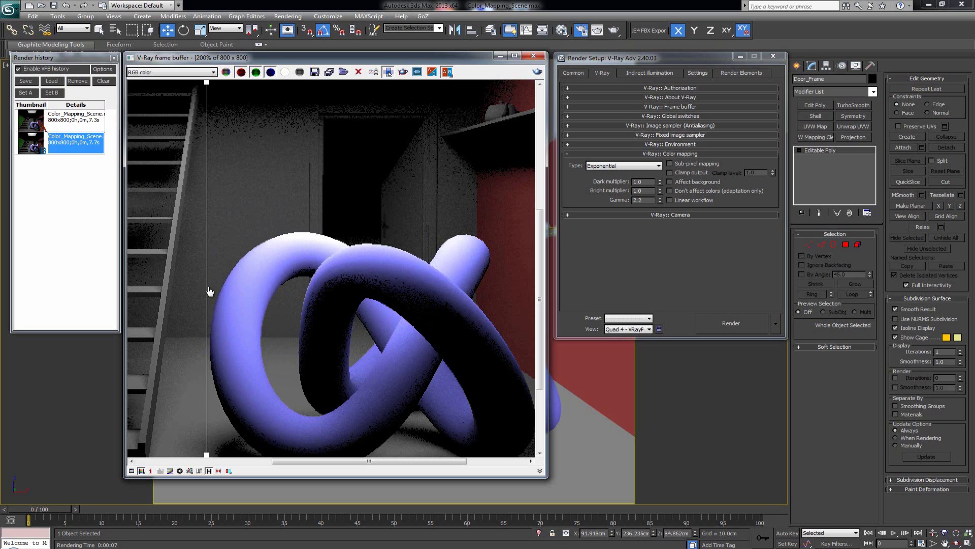
drag(206, 286, 241, 262)
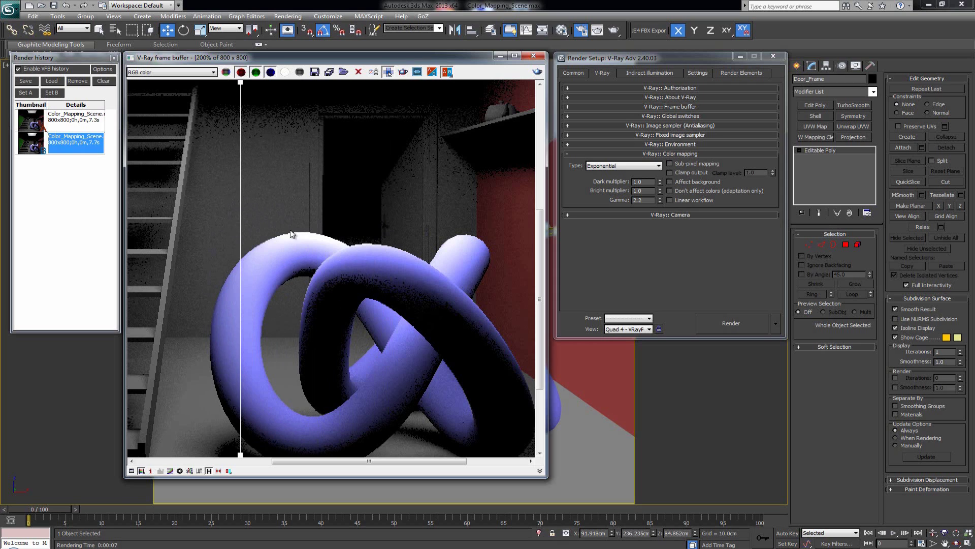
Step: Set the color mapping type to HSV exponential and render the full scene again
click(635, 166)
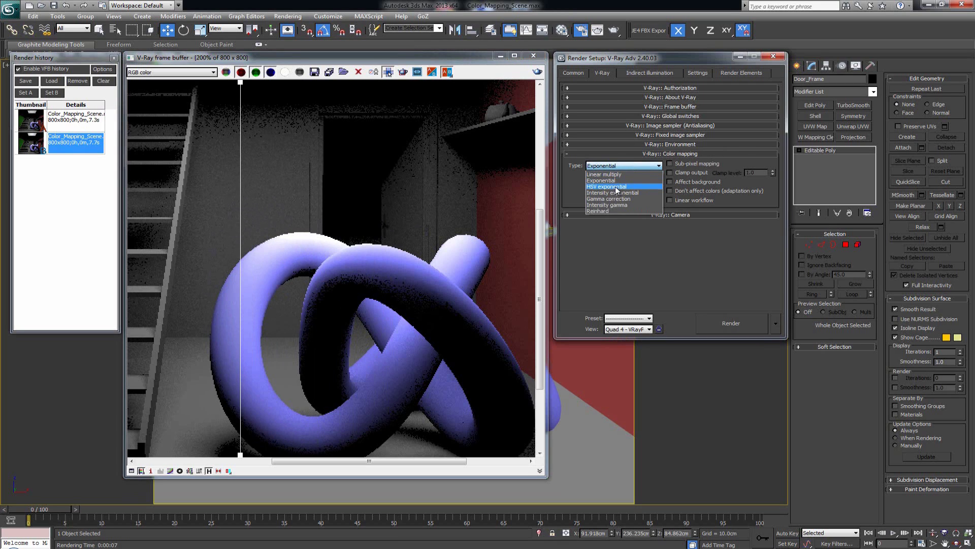
click(609, 186)
click(297, 239)
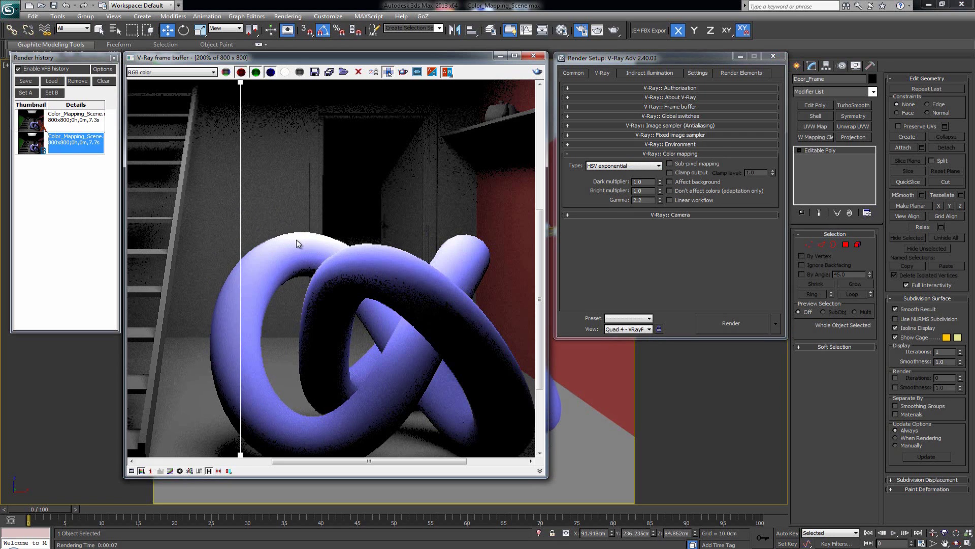
scroll(297, 239, down, 2)
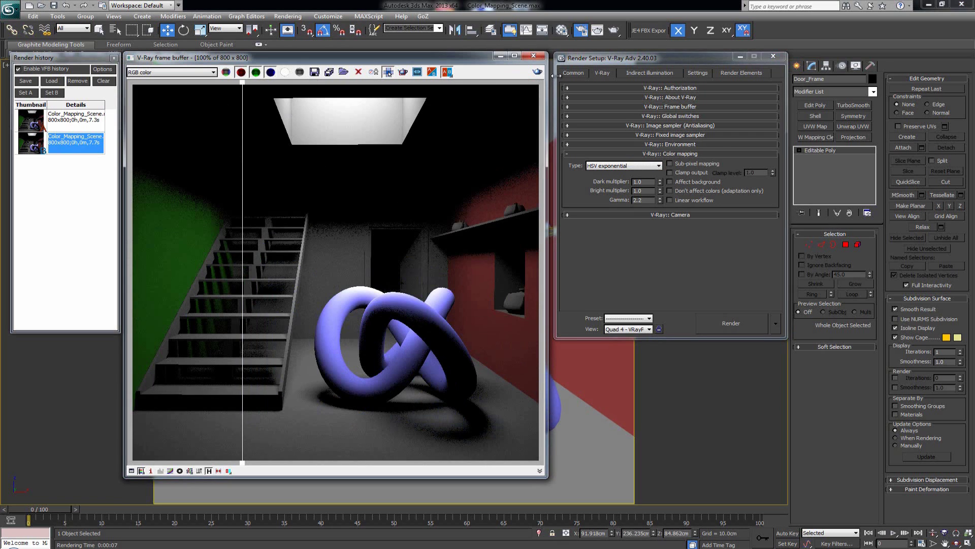
click(538, 71)
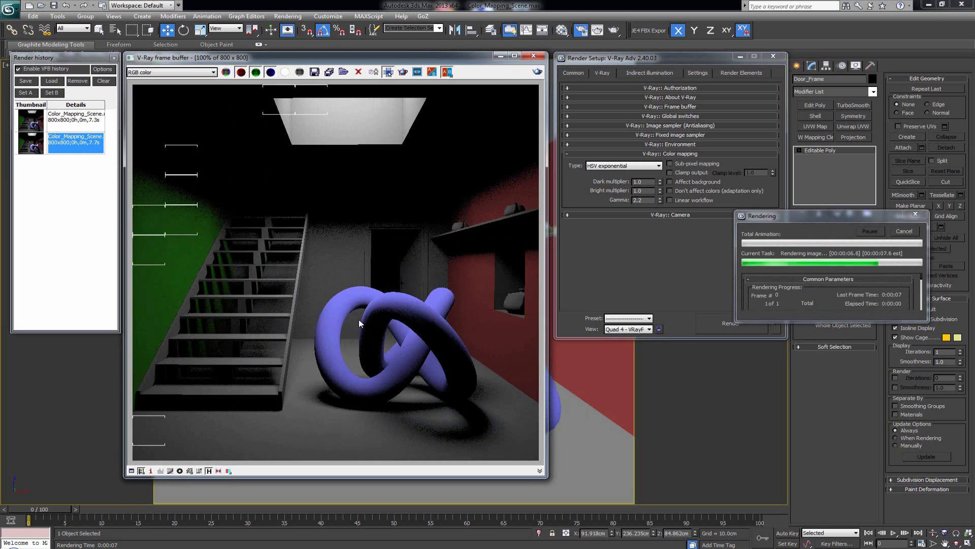
Step: Save the HSV exponential render to the render history and set the Linear multiply render as image A for comparison
click(23, 83)
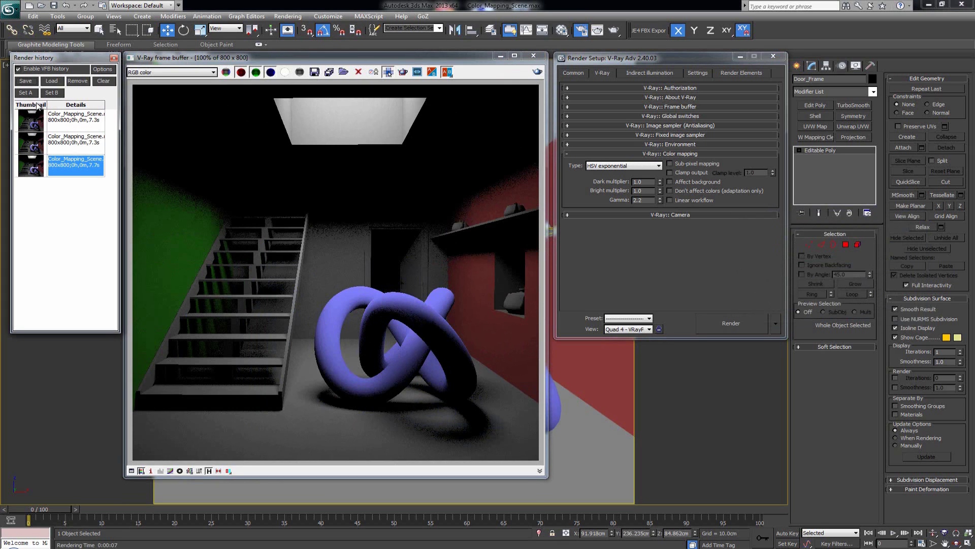
click(25, 93)
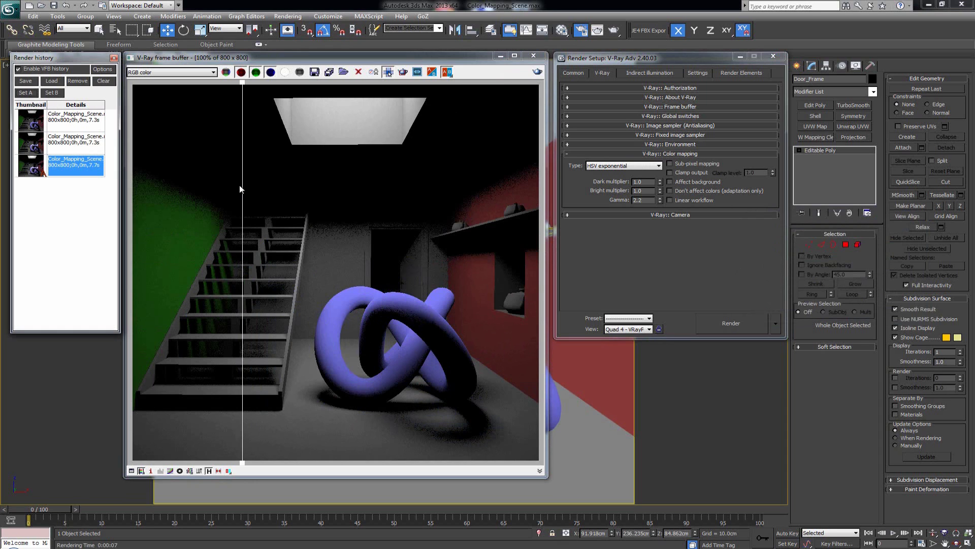
drag(259, 192, 386, 204)
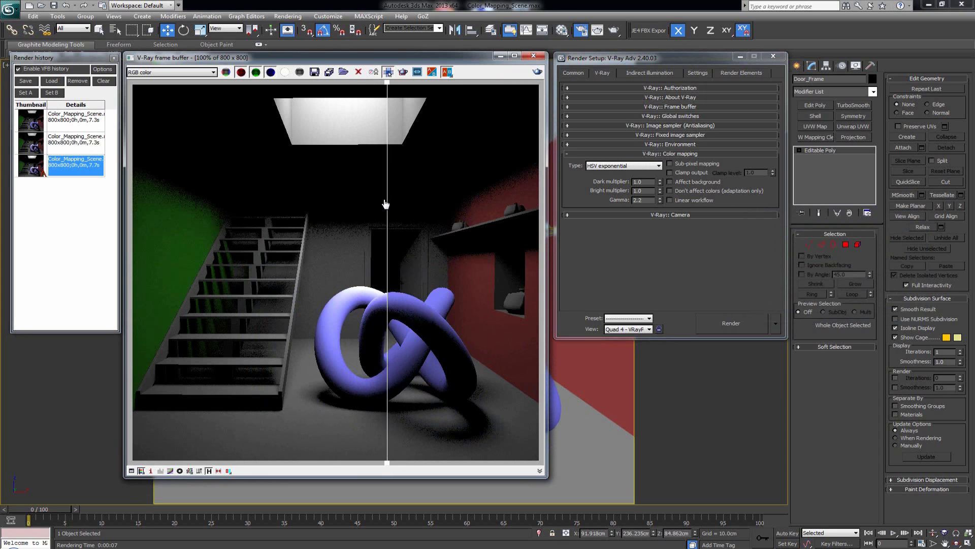
Step: Compare the torus knot's highlight color and saturation between Linear multiply and HSV exponential close up
scroll(381, 318, up, 2)
drag(370, 319, 305, 294)
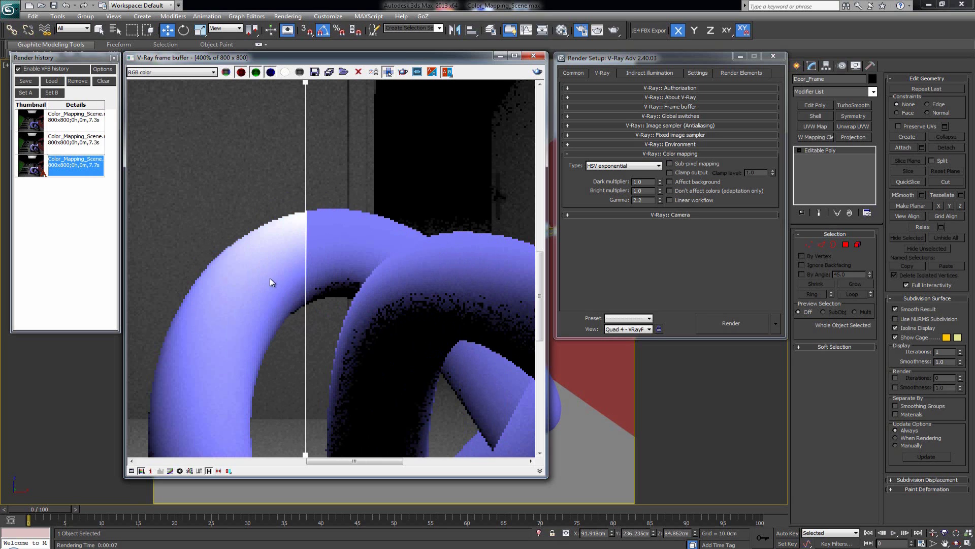
scroll(275, 280, down, 1)
drag(306, 261, 265, 272)
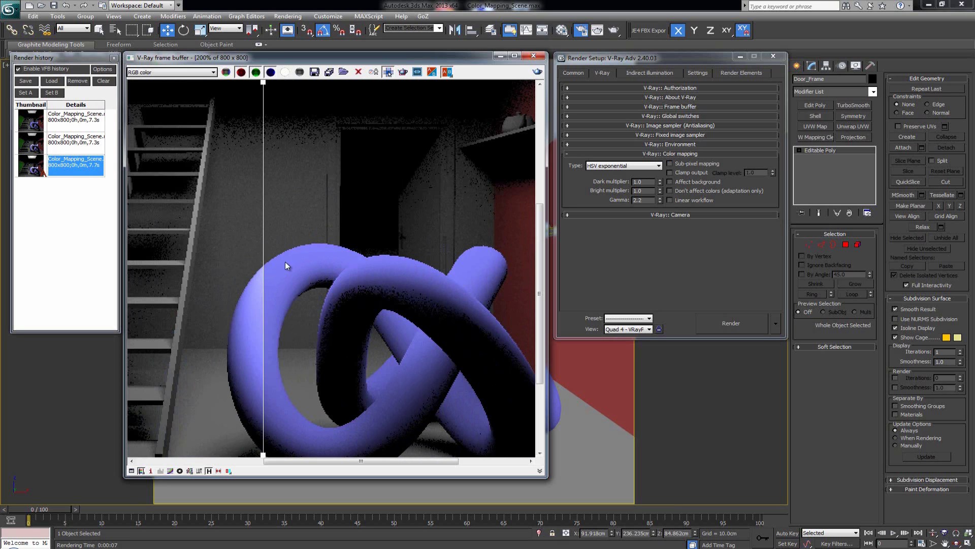
Step: Widen the frame buffer, pick the Exponential render in the render history, and examine the torus knot close up
drag(268, 310, 568, 305)
double_click(465, 299)
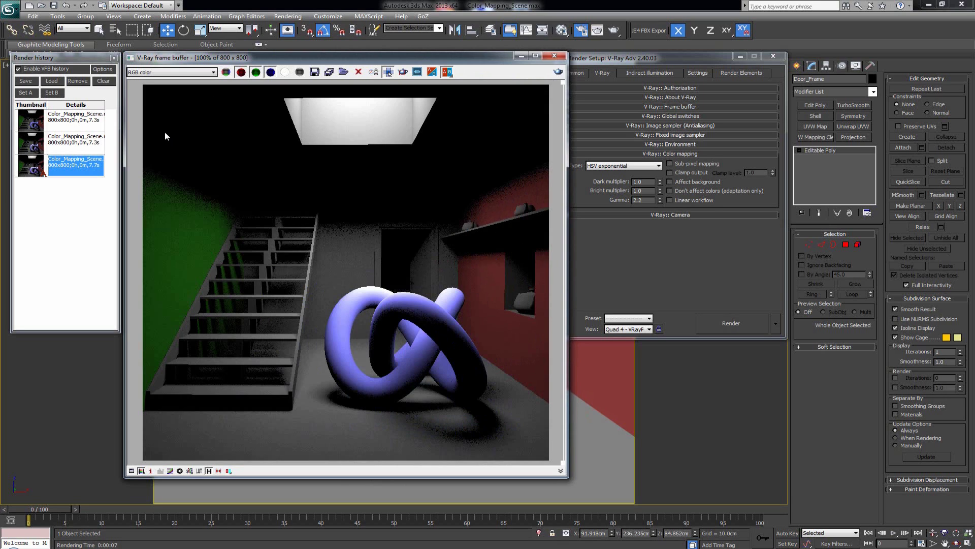
double_click(75, 139)
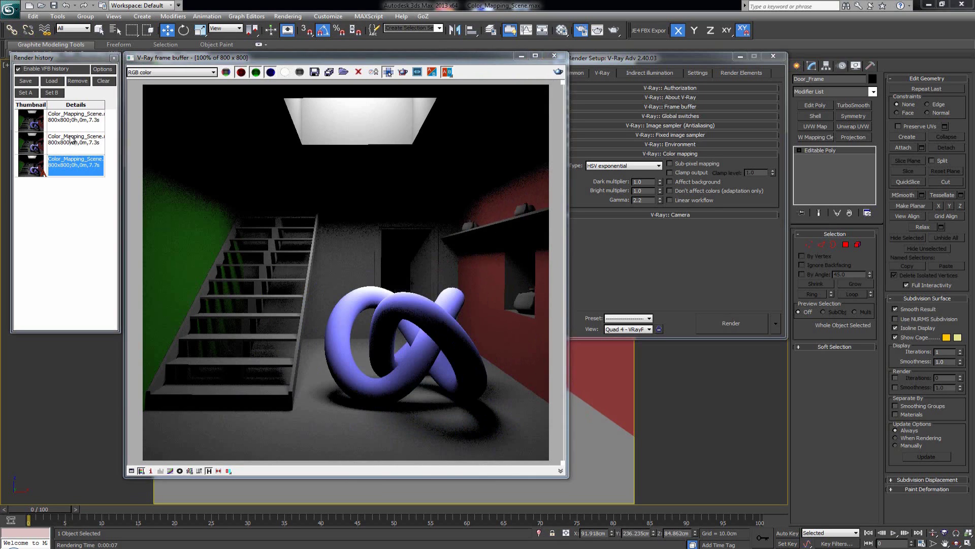
click(400, 317)
scroll(399, 317, up, 1)
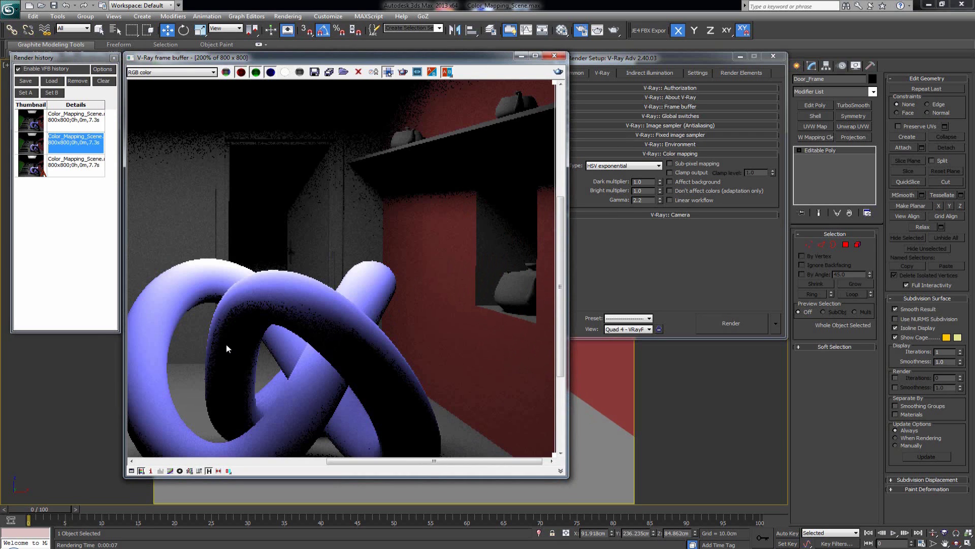
middle_drag(226, 343, 304, 270)
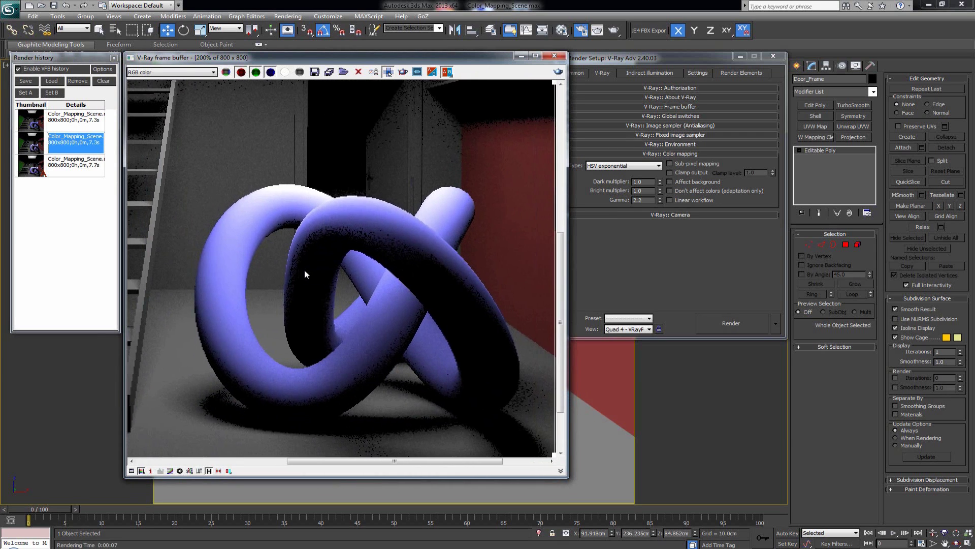
scroll(305, 271, down, 1)
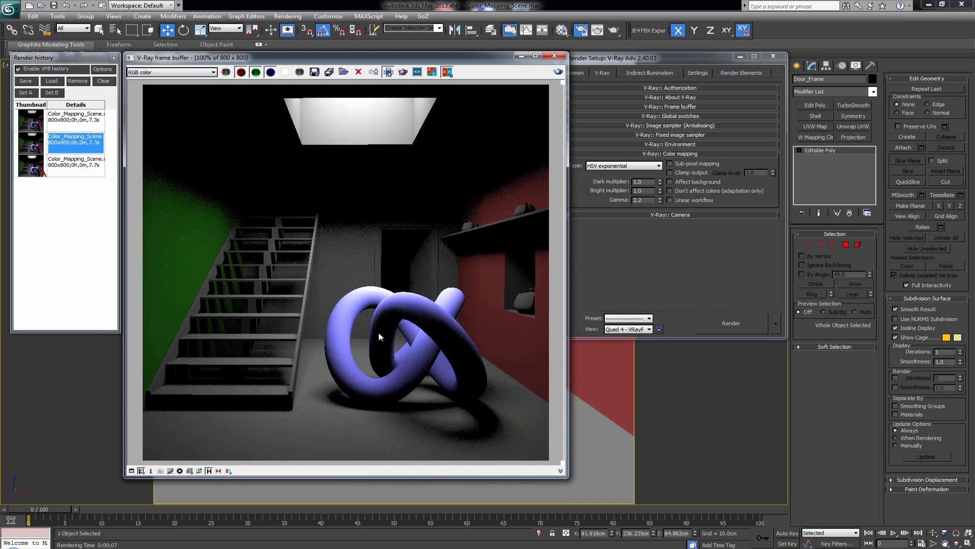
click(643, 165)
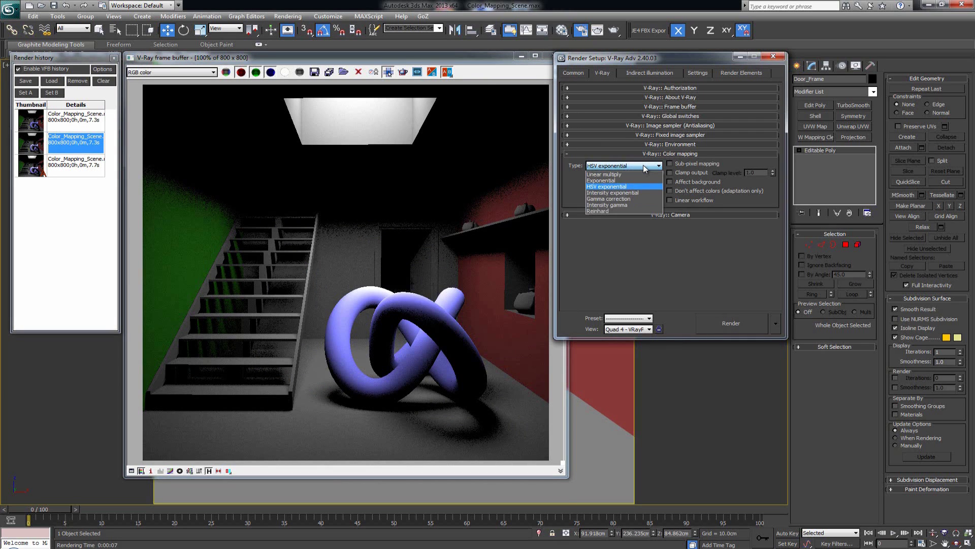
click(379, 295)
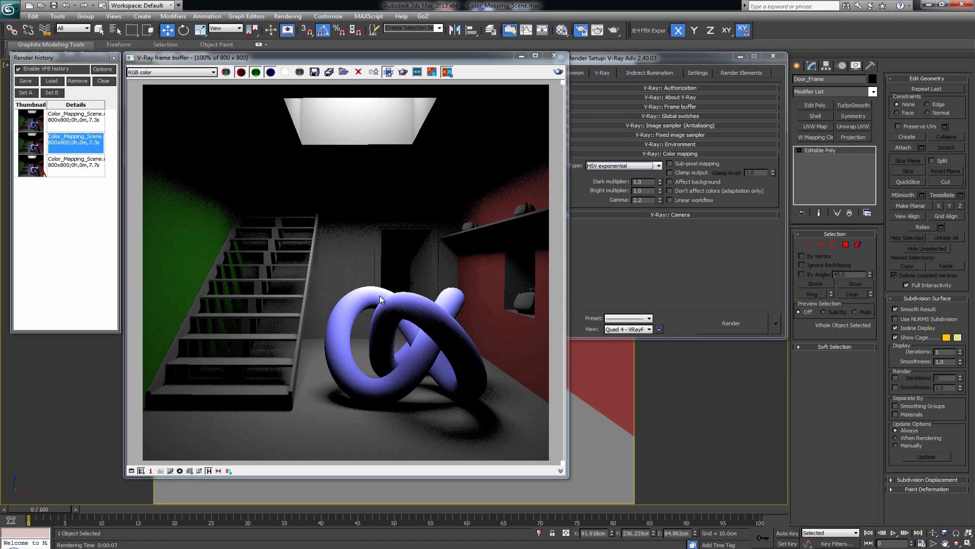
click(379, 294)
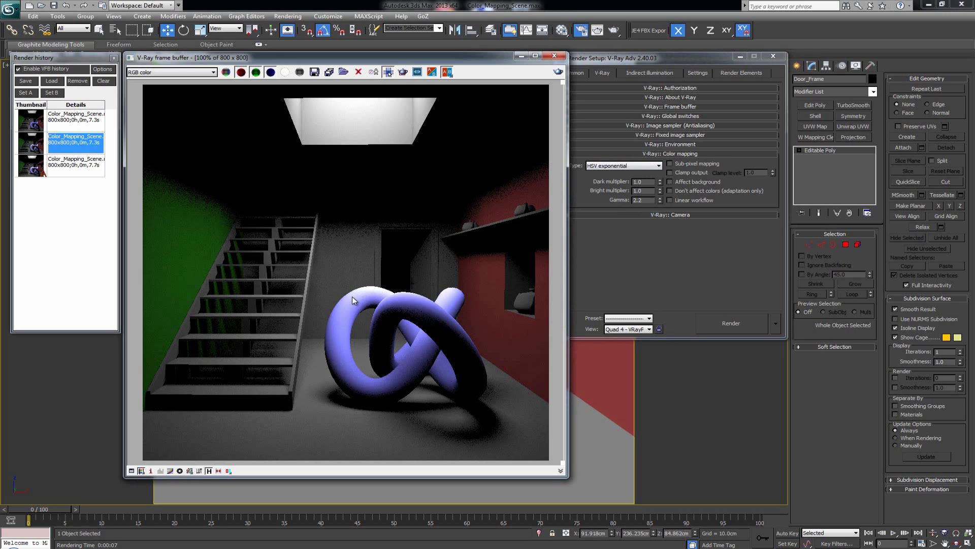
Step: Move the Render Setup window clear of the frame buffer, set the color mapping type to Exponential and render the scene
mouse_move(391, 58)
mouse_down()
mouse_move(373, 59)
mouse_move(393, 58)
mouse_up()
click(644, 60)
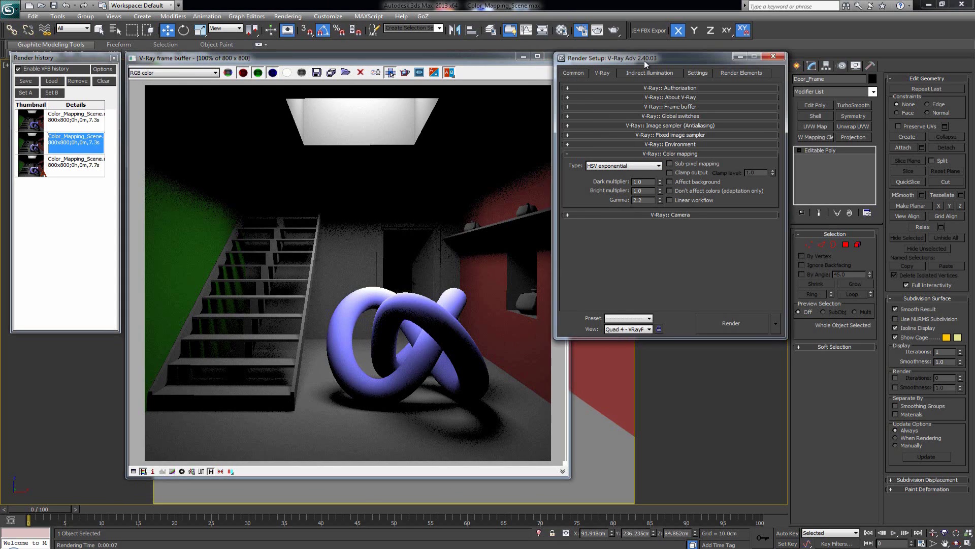
drag(644, 60, 662, 61)
click(656, 166)
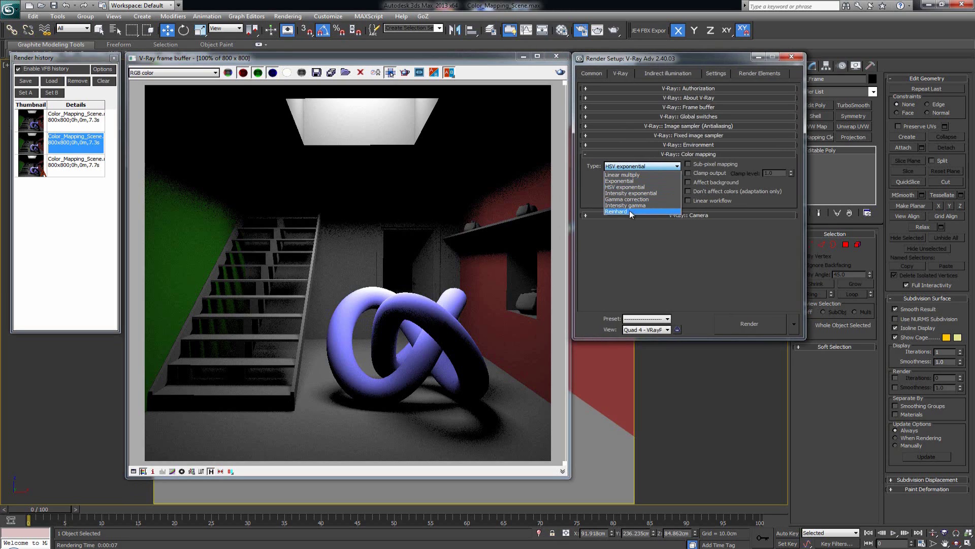
click(627, 181)
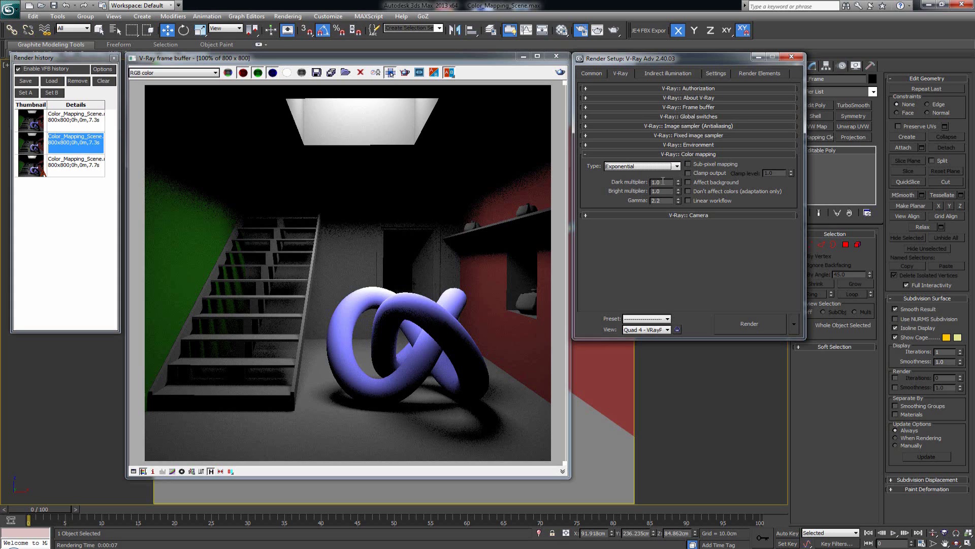
click(561, 72)
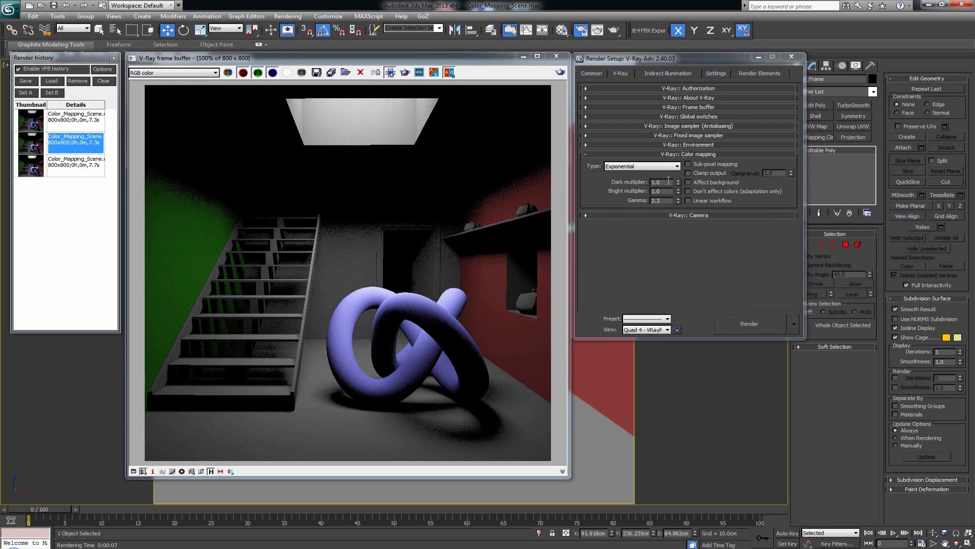
Step: Set the Dark multiplier to 2.0 and render only a region drawn around the torus knot
click(638, 181)
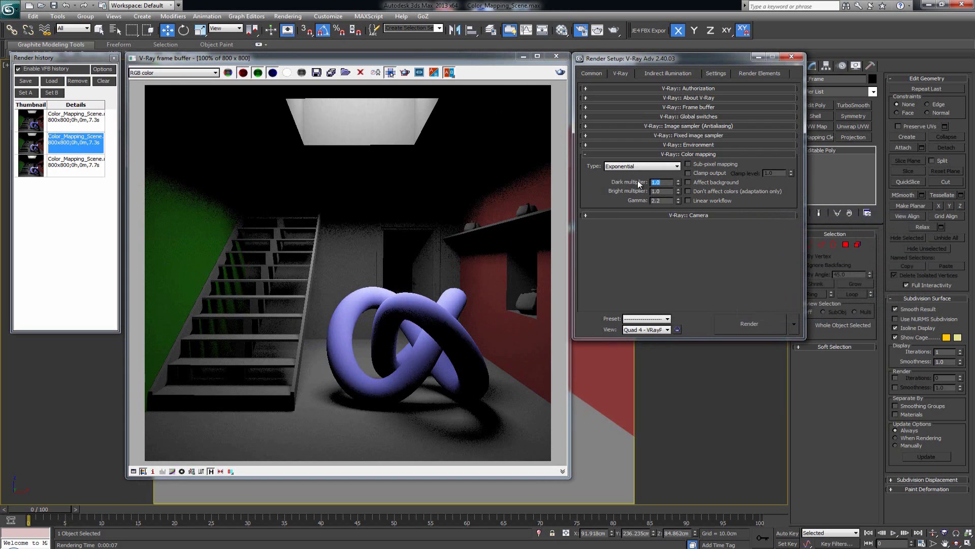
key(Return)
click(416, 81)
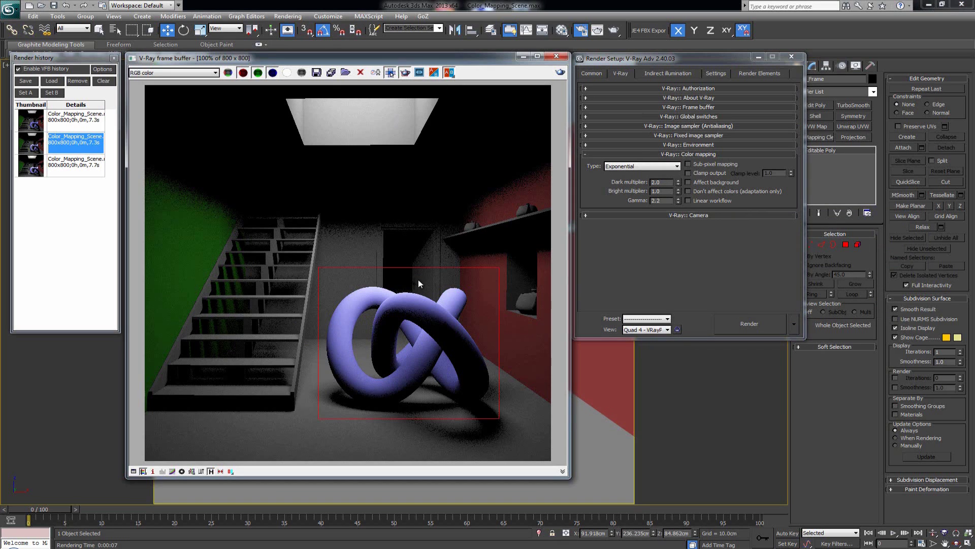
drag(318, 267, 528, 450)
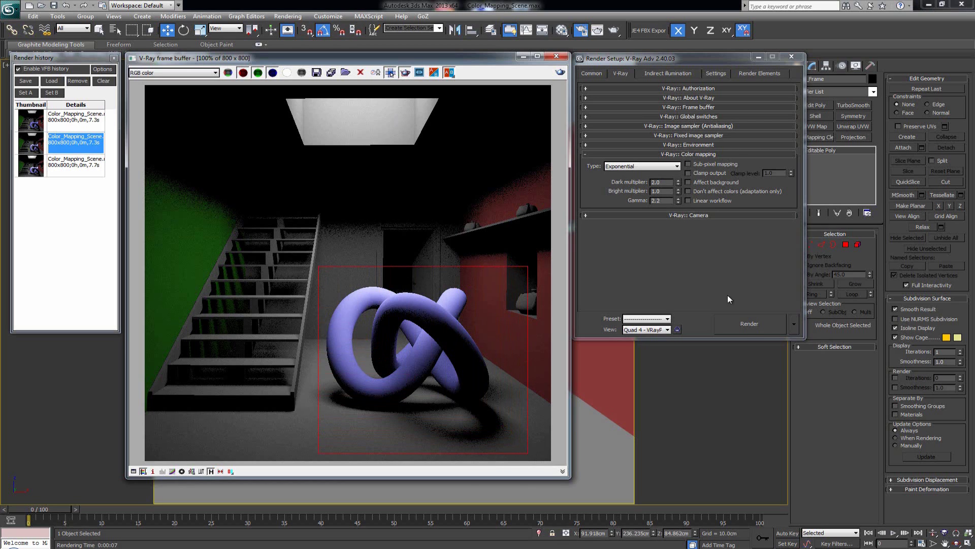
click(748, 325)
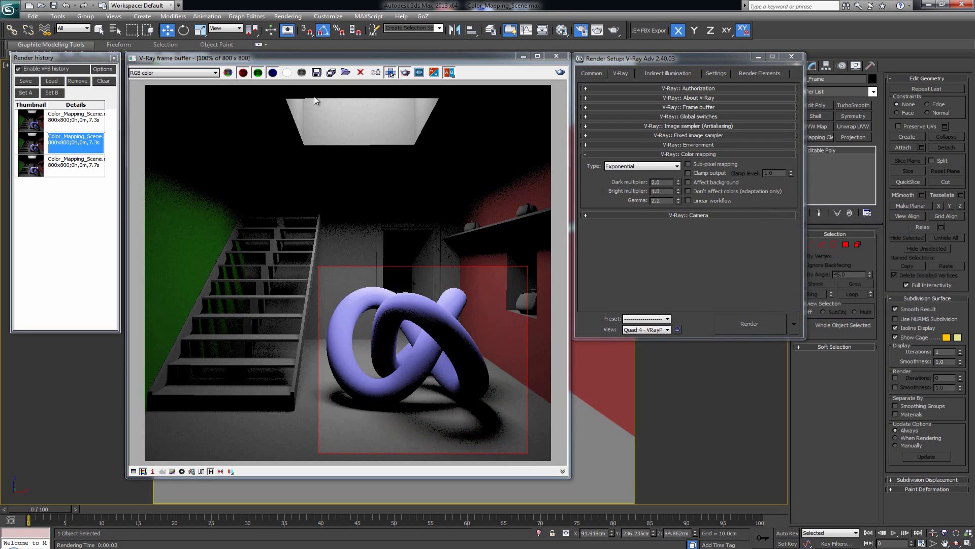
Step: Re-render the torus knot region with the Dark multiplier at 0.5, and once more with it at 1.0
click(406, 78)
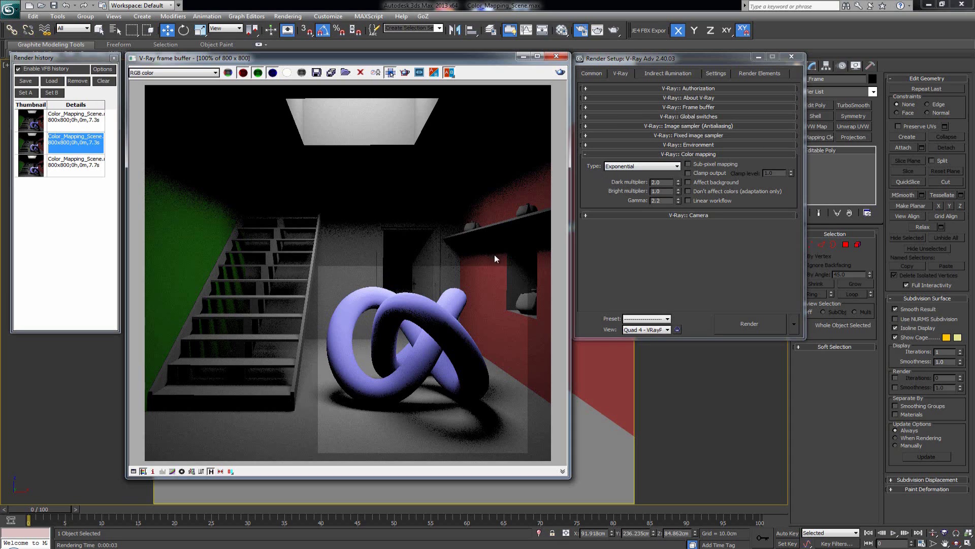
click(630, 180)
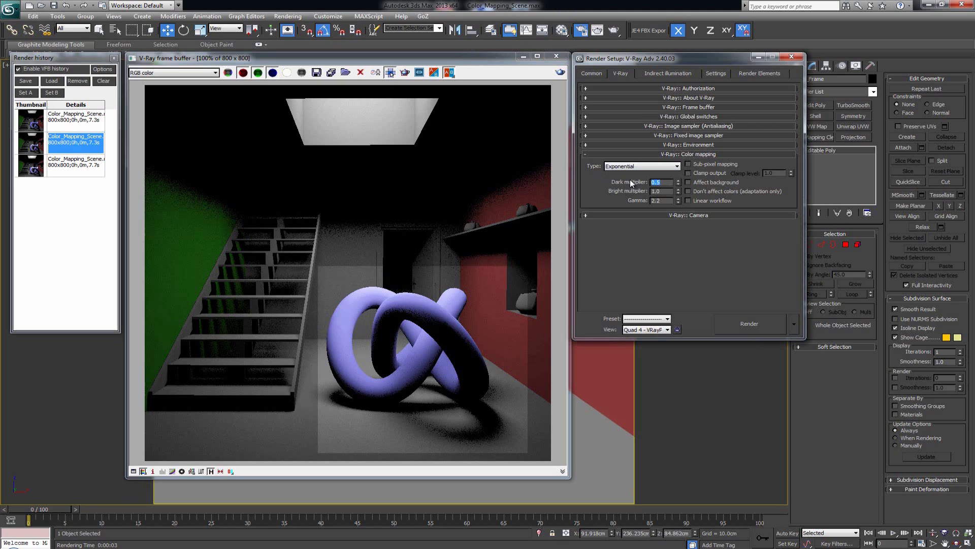
click(405, 72)
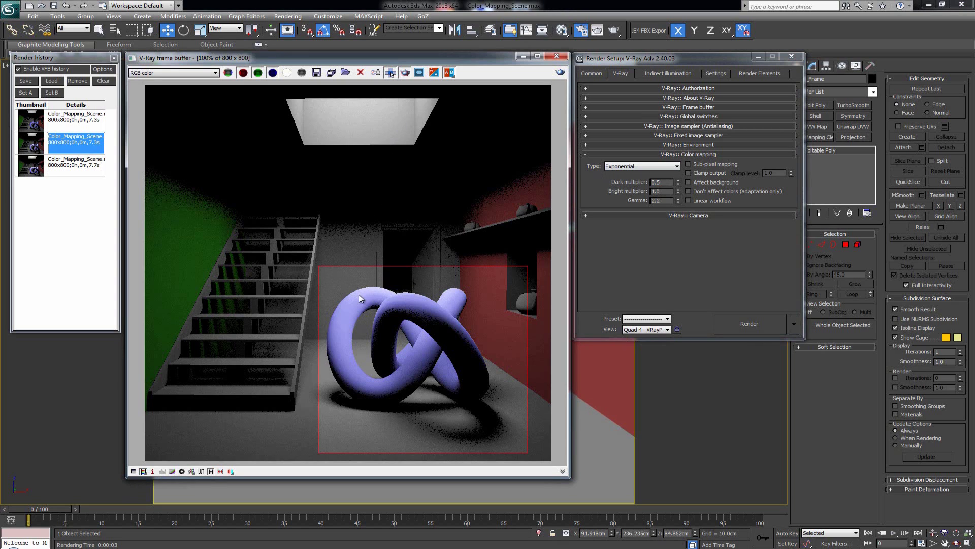
click(560, 72)
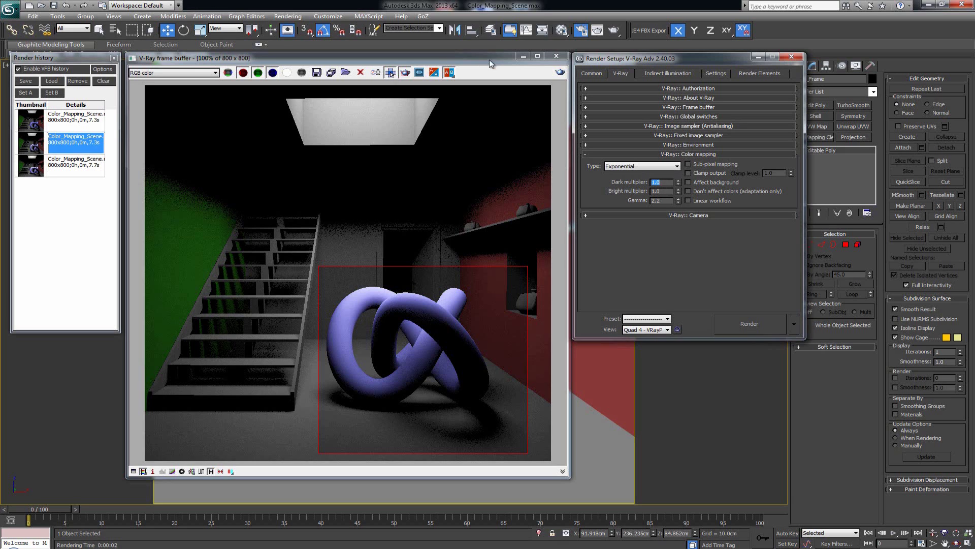
click(560, 73)
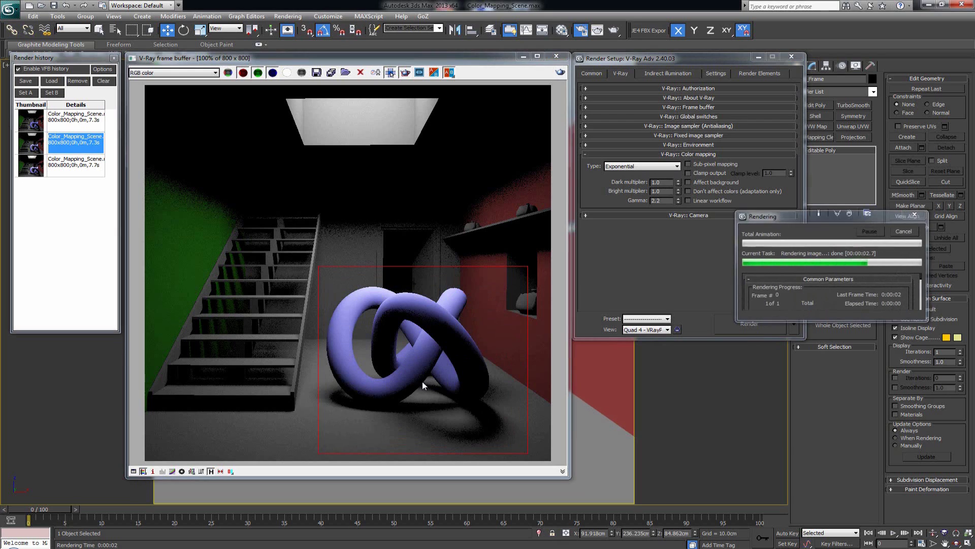
Step: Set the Bright multiplier to 3.0, re-render the region and examine the torus knot's highlight close up
double_click(652, 191)
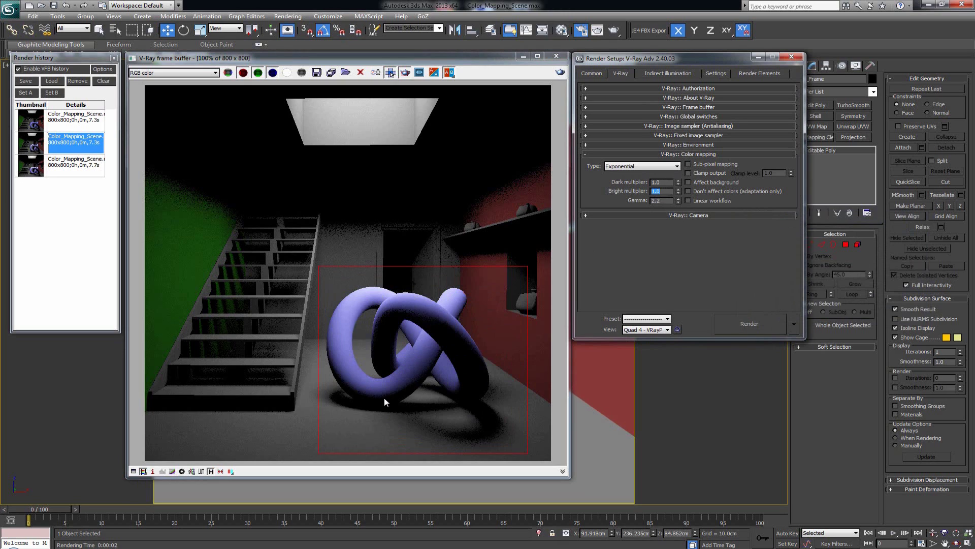
text(3)
key(Return)
click(560, 72)
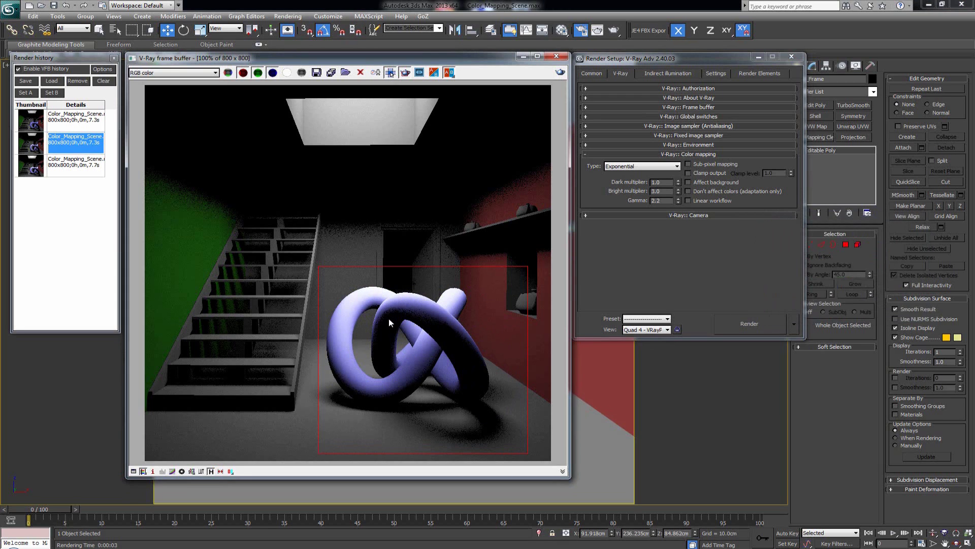
scroll(389, 322, up, 1)
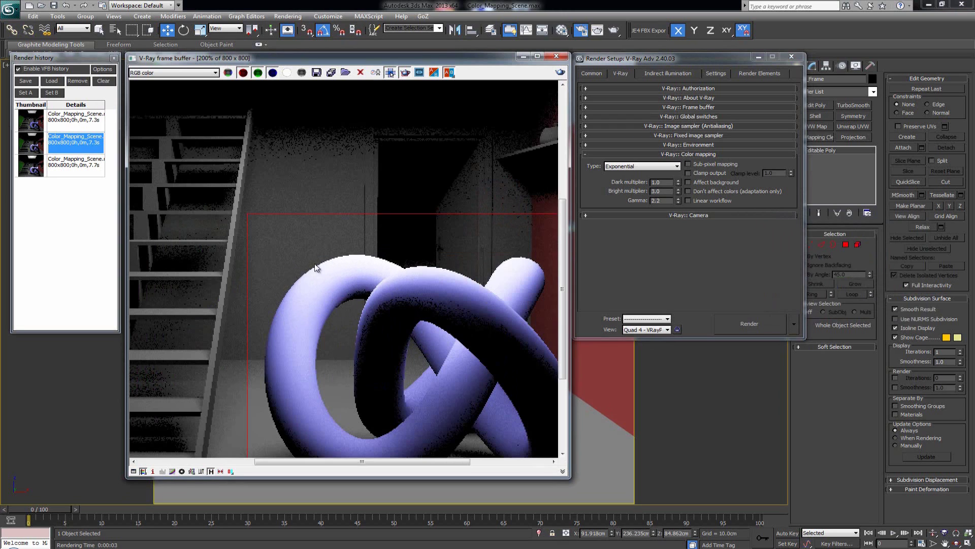
scroll(364, 279, down, 2)
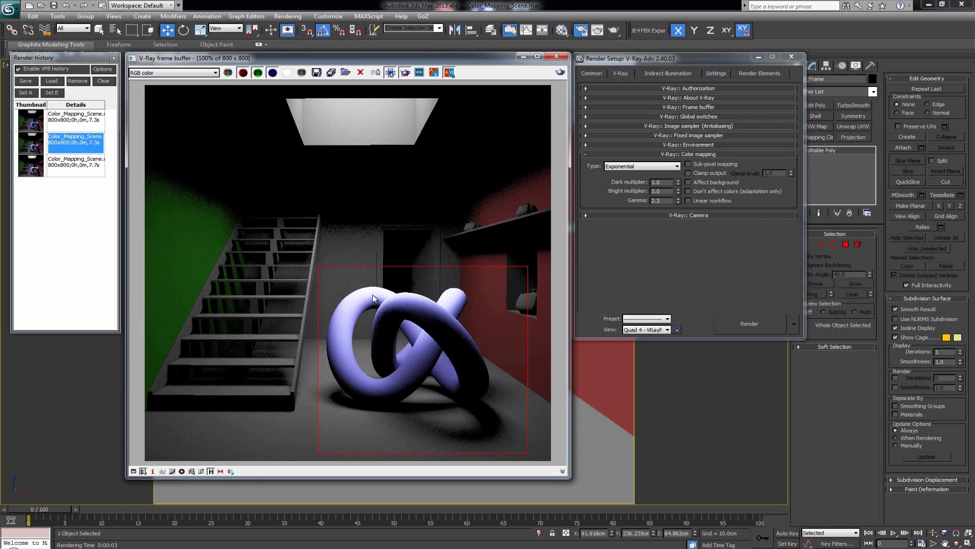
Step: Set the Bright multiplier to 1.0 and re-render the torus knot region
drag(665, 191, 639, 193)
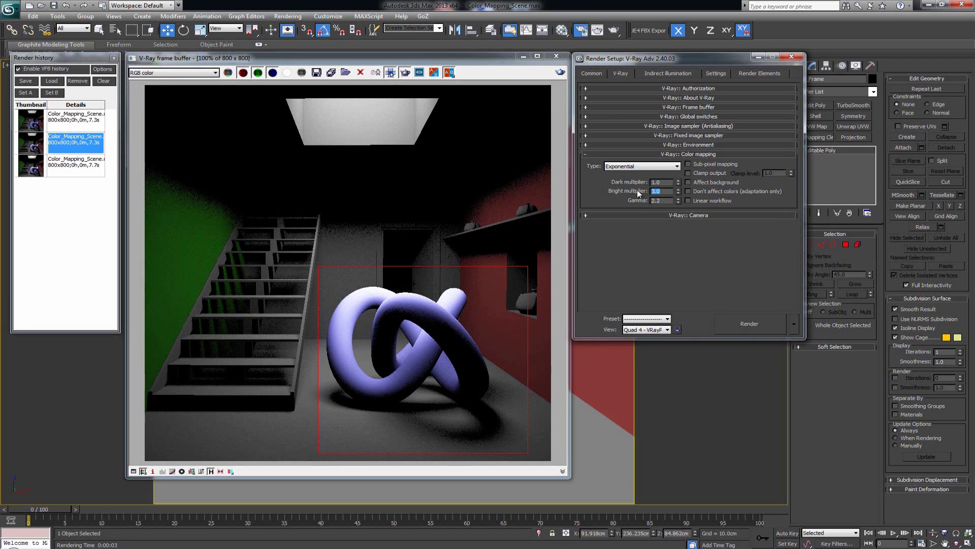
text(1)
key(Return)
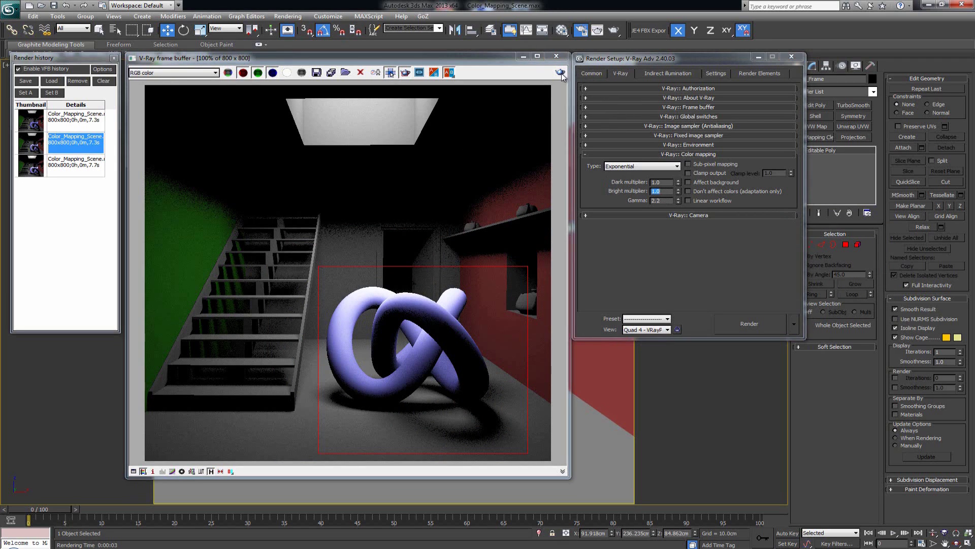
key(shift+q)
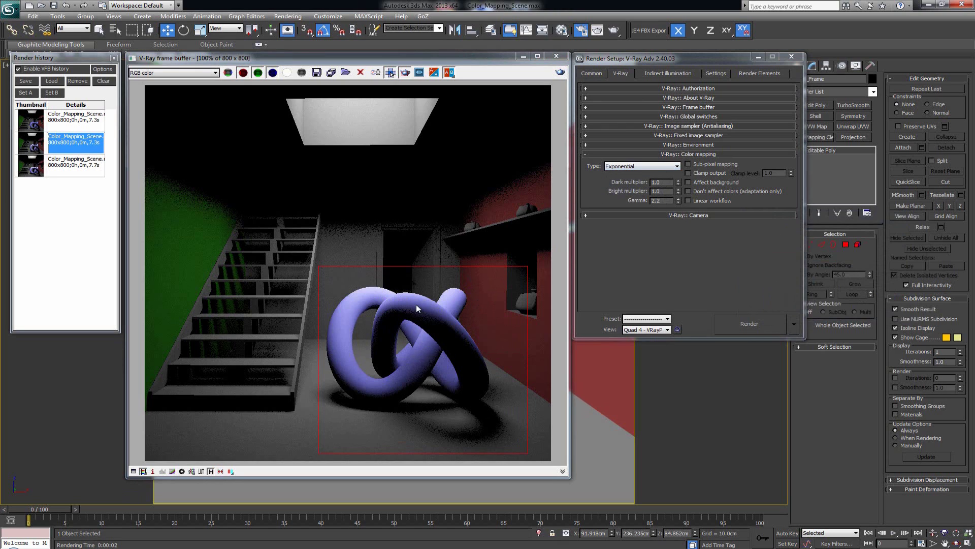
Step: Switch the color mapping type to Linear multiply, Exponential and HSV exponential in turn
click(638, 168)
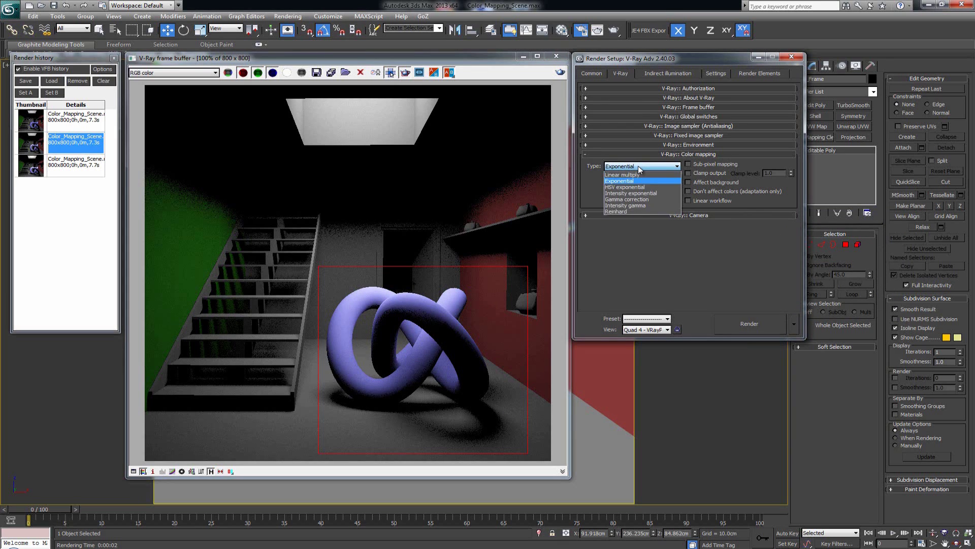
click(639, 169)
click(660, 169)
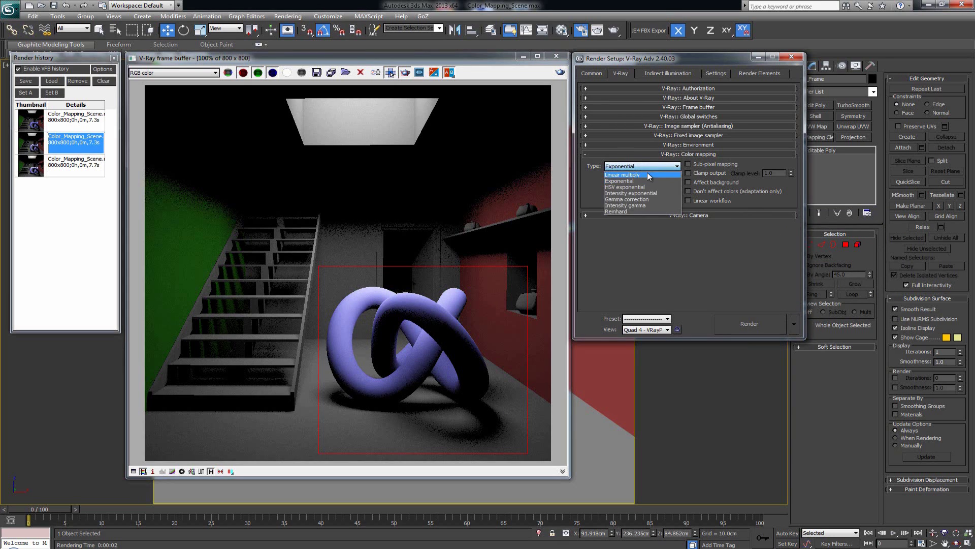
click(649, 175)
click(646, 168)
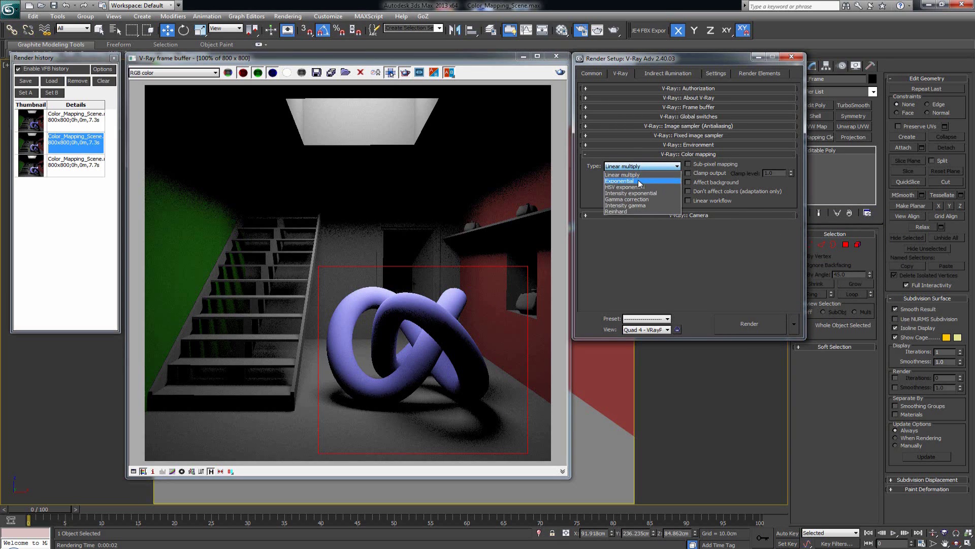
click(639, 181)
click(650, 167)
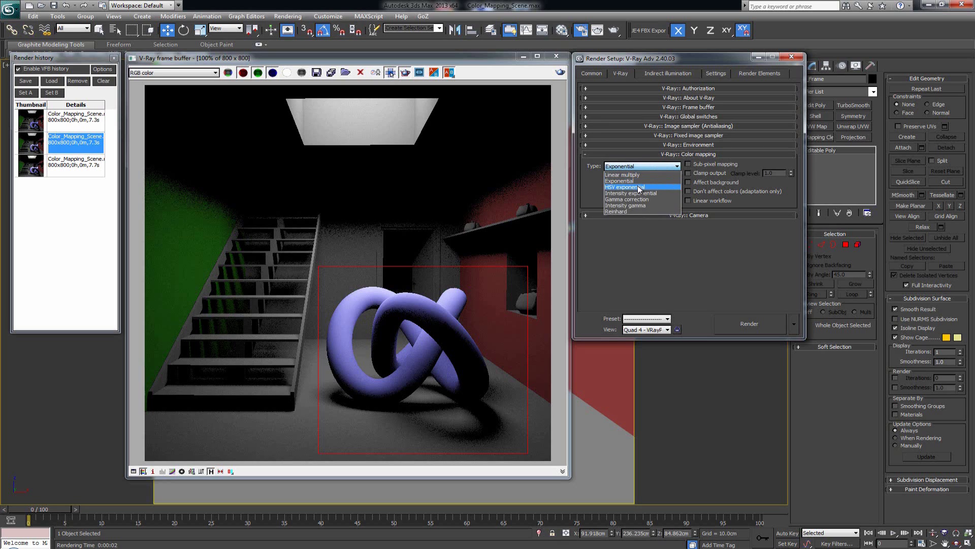
click(639, 187)
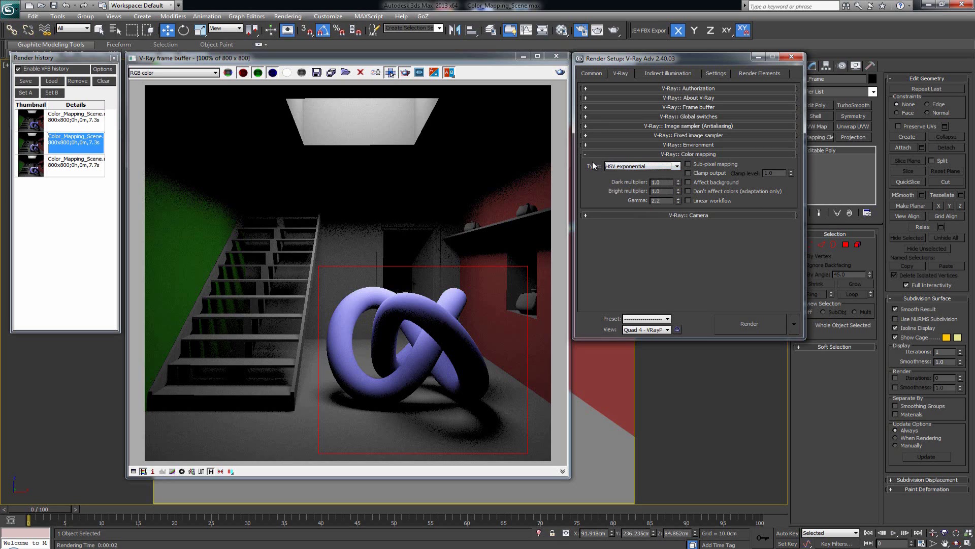
Step: Set the color mapping type to Reinhard, render the region and examine the torus knot's highlight close up
click(650, 166)
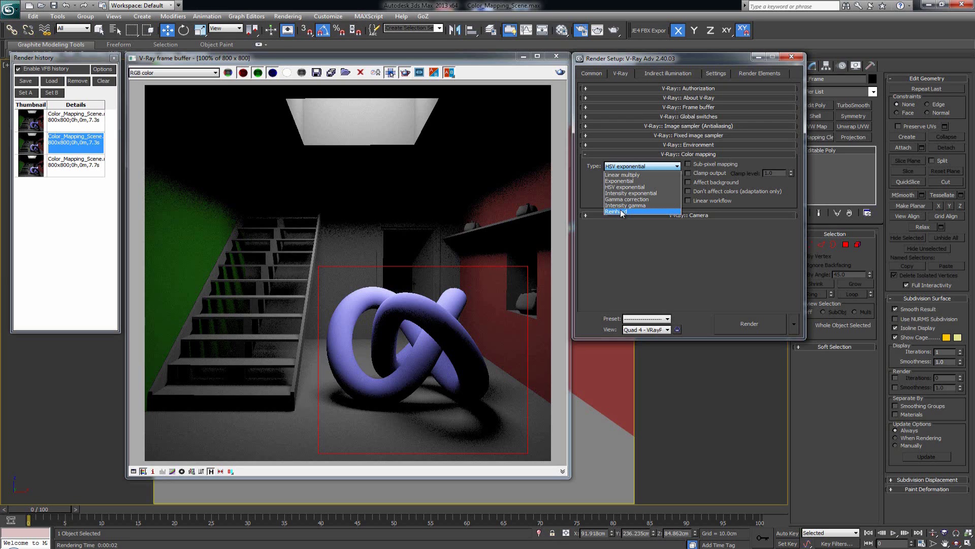
click(621, 211)
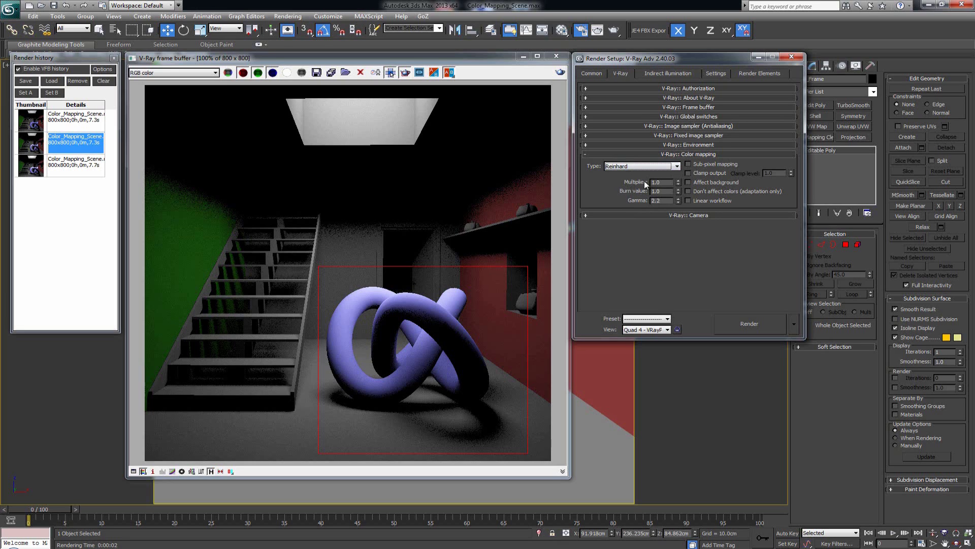
click(677, 169)
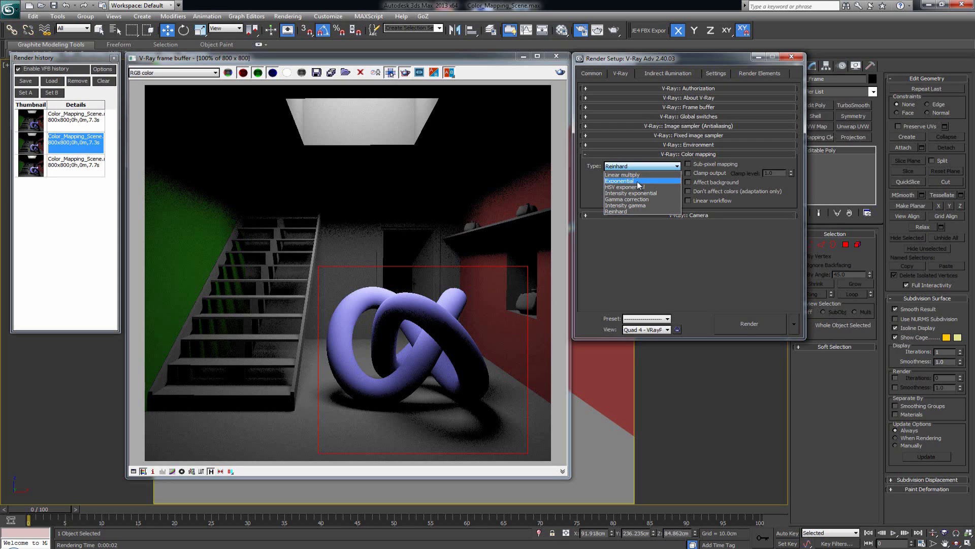
click(589, 177)
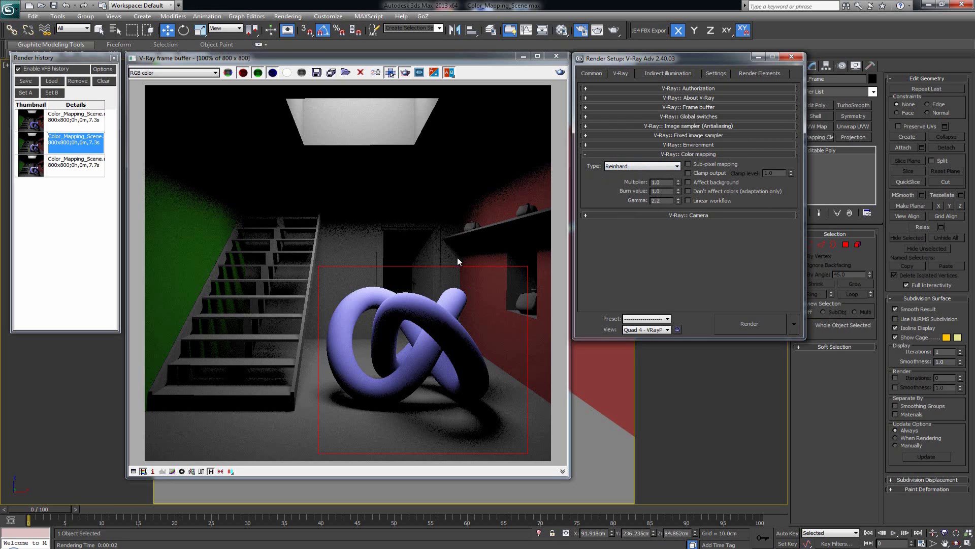
click(561, 73)
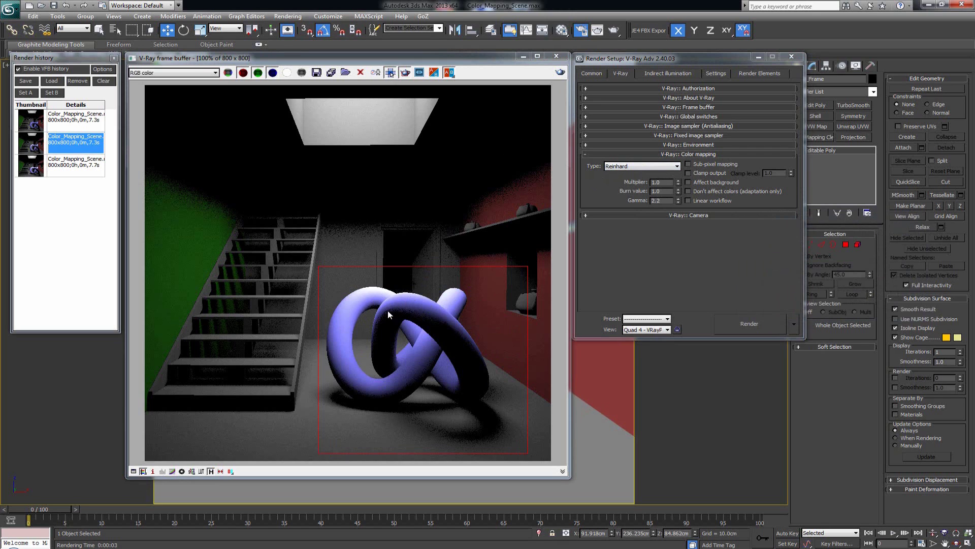
scroll(366, 297, up, 1)
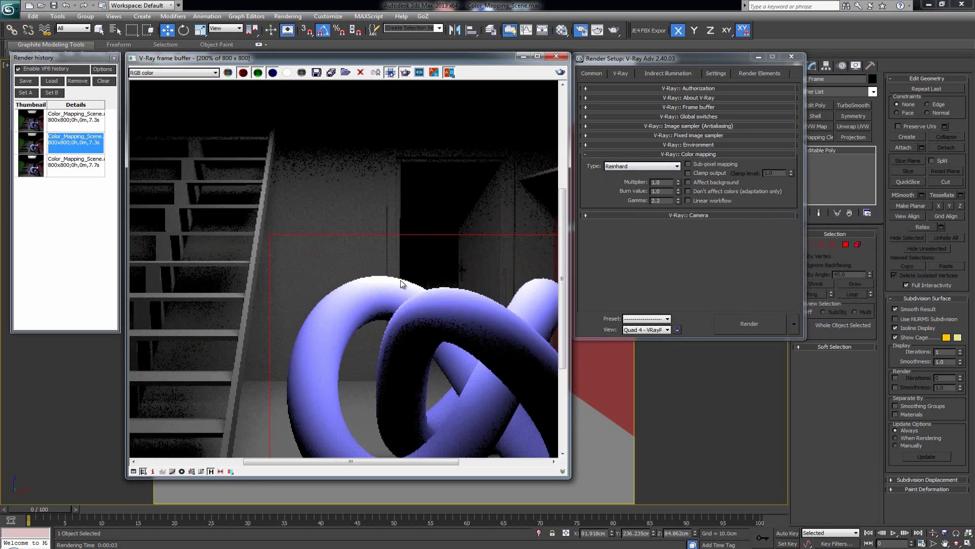
Step: Set the color mapping type to Linear multiply, render the torus knot region and return the frame buffer to 100% view
click(638, 166)
click(636, 176)
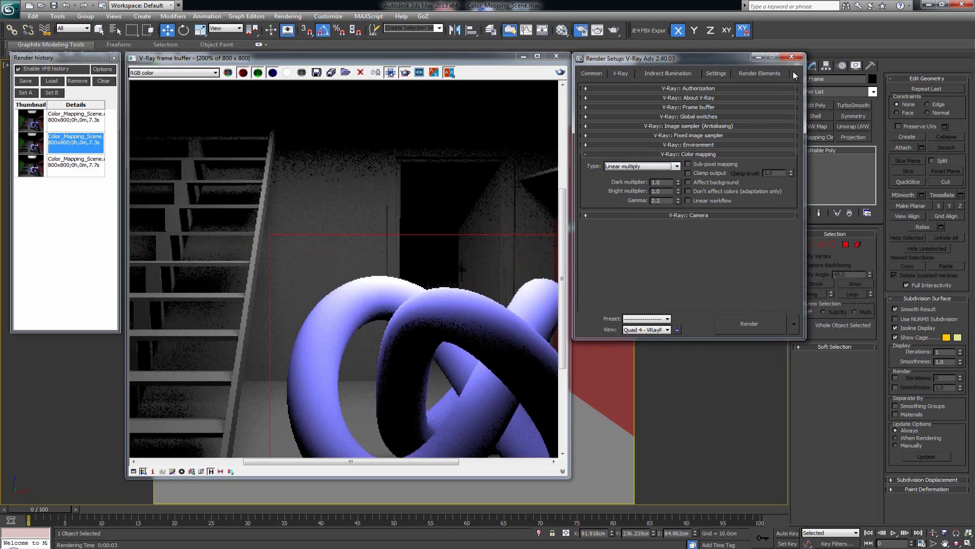
key(shift+q)
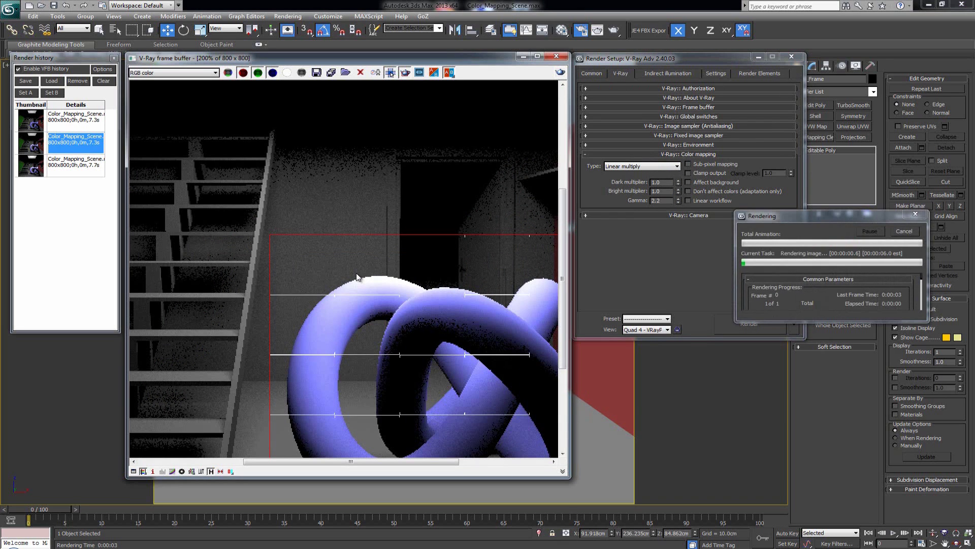
middle_drag(471, 321, 417, 278)
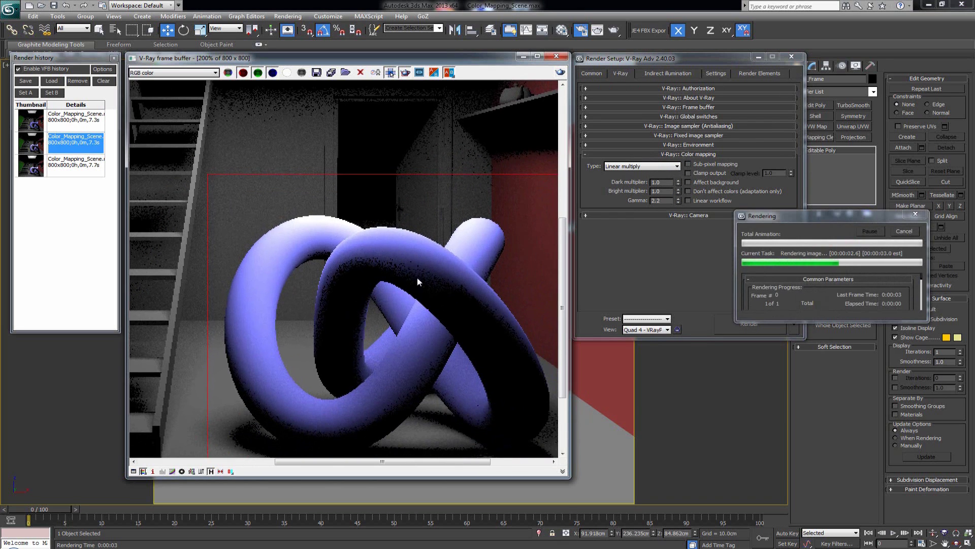
double_click(391, 315)
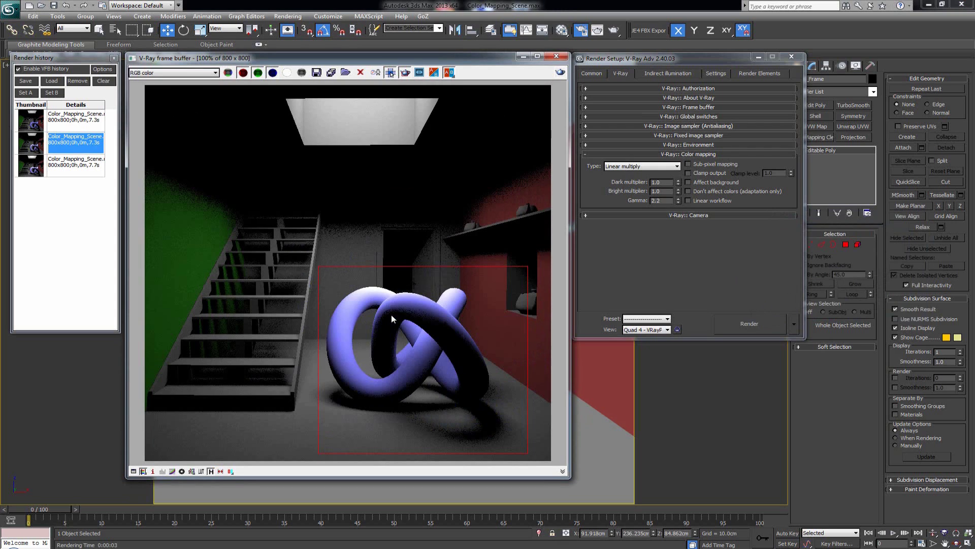
Step: Set the color mapping type to Reinhard with a Burn value of 0.0 and render the torus knot region
click(630, 166)
click(614, 211)
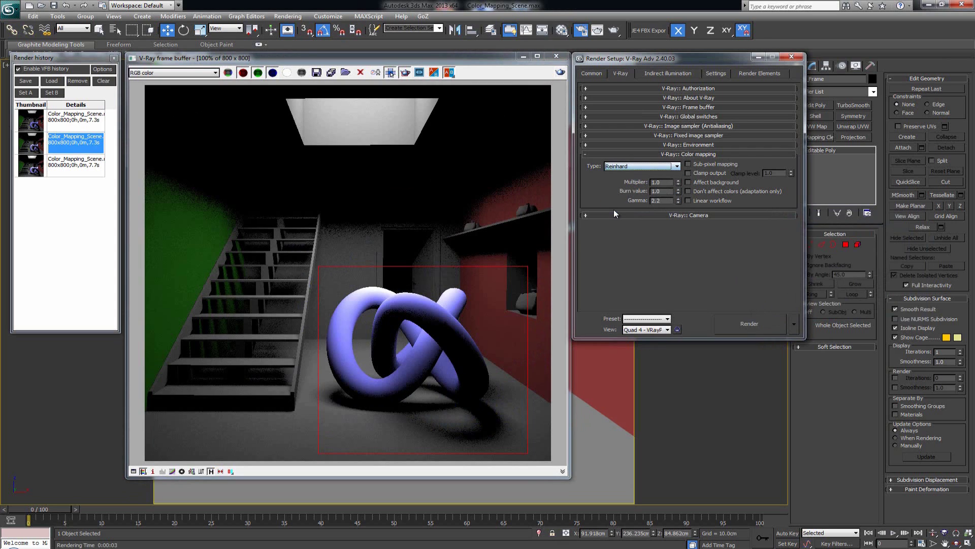
double_click(653, 191)
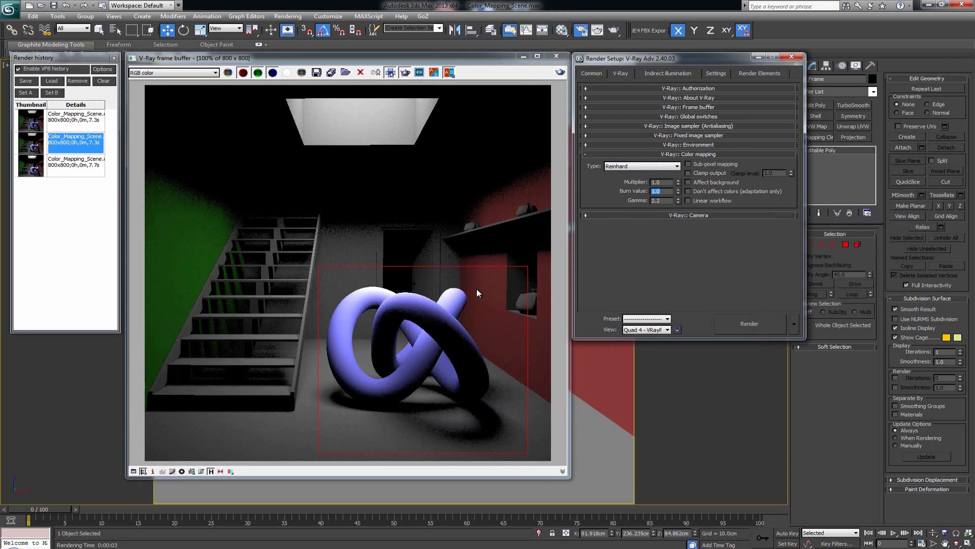
click(628, 166)
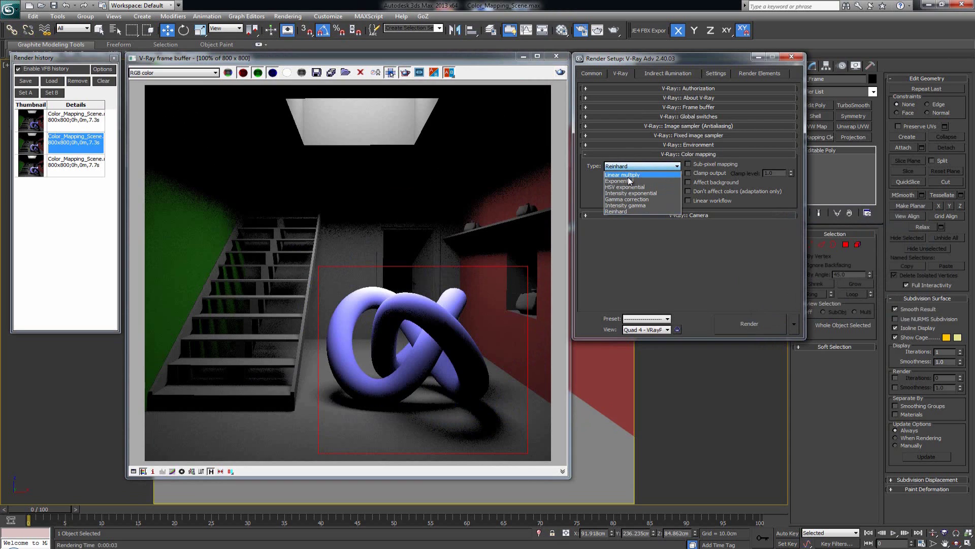
click(638, 166)
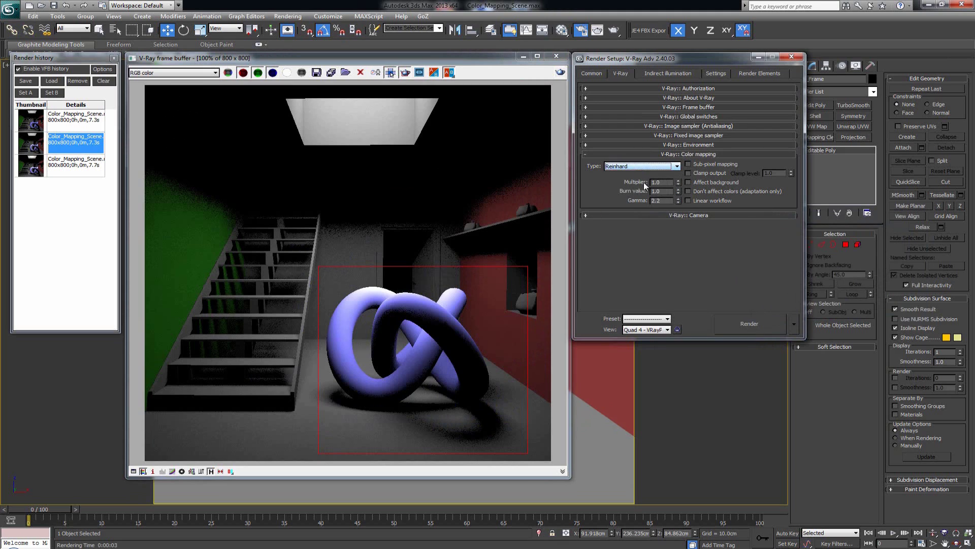
double_click(674, 191)
text(0)
key(Return)
click(561, 73)
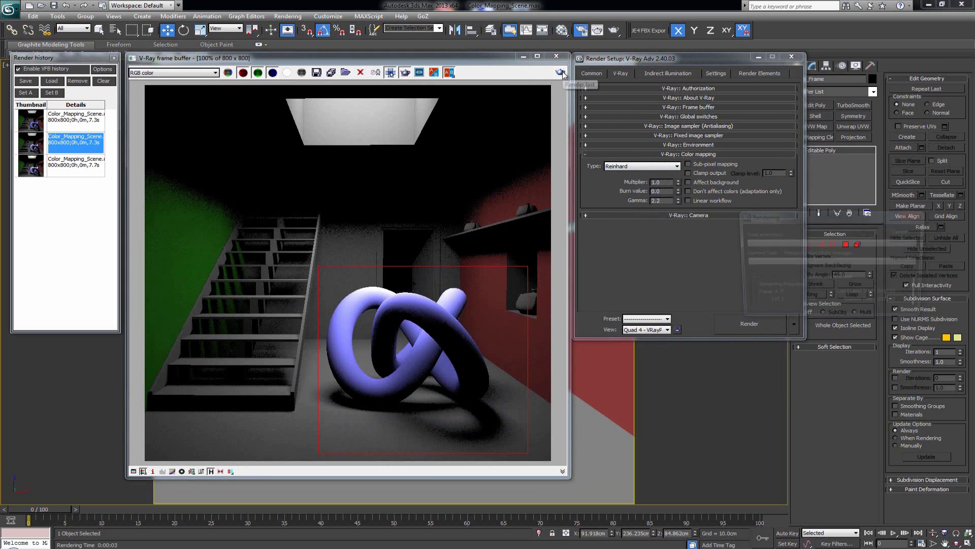
Step: Render the region with Exponential color mapping, then set its Bright multiplier to 1.0 and re-render
click(629, 167)
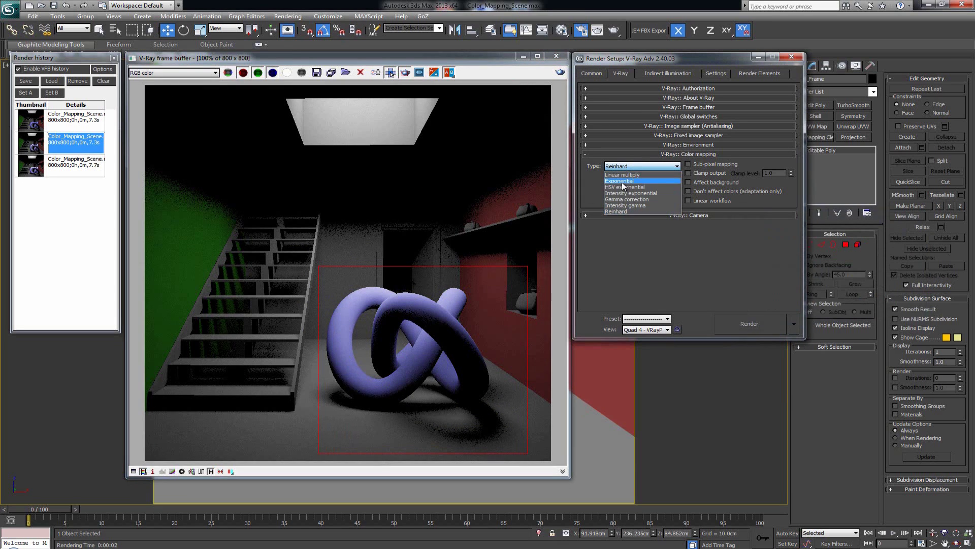
click(624, 181)
click(560, 73)
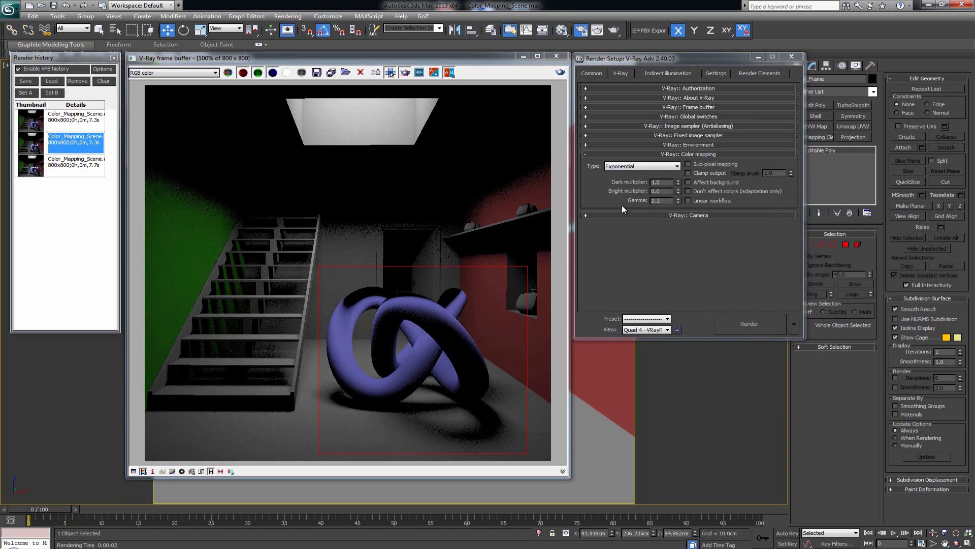
drag(661, 191, 640, 196)
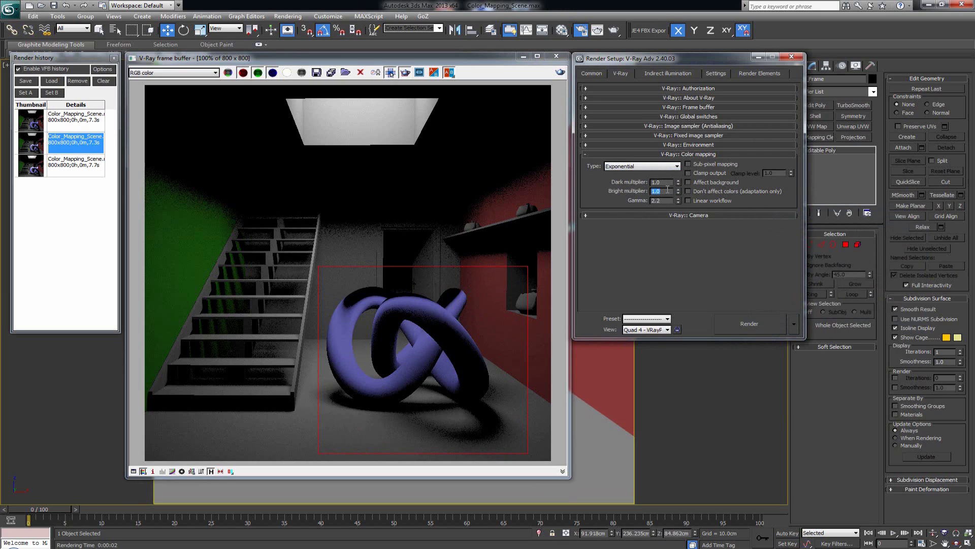
click(560, 73)
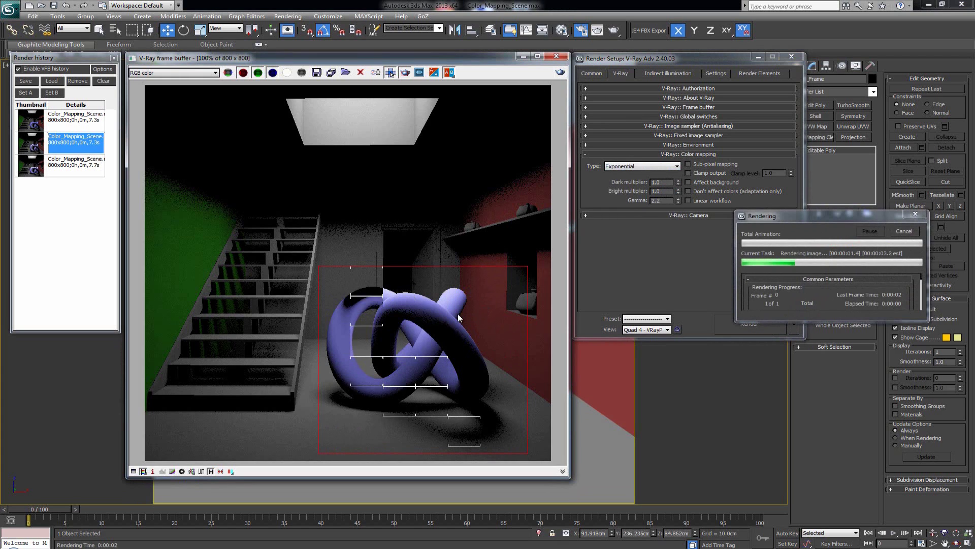
Step: Set the color mapping type back to Reinhard with a Burn value of 0.5 and render the region
click(640, 166)
click(621, 213)
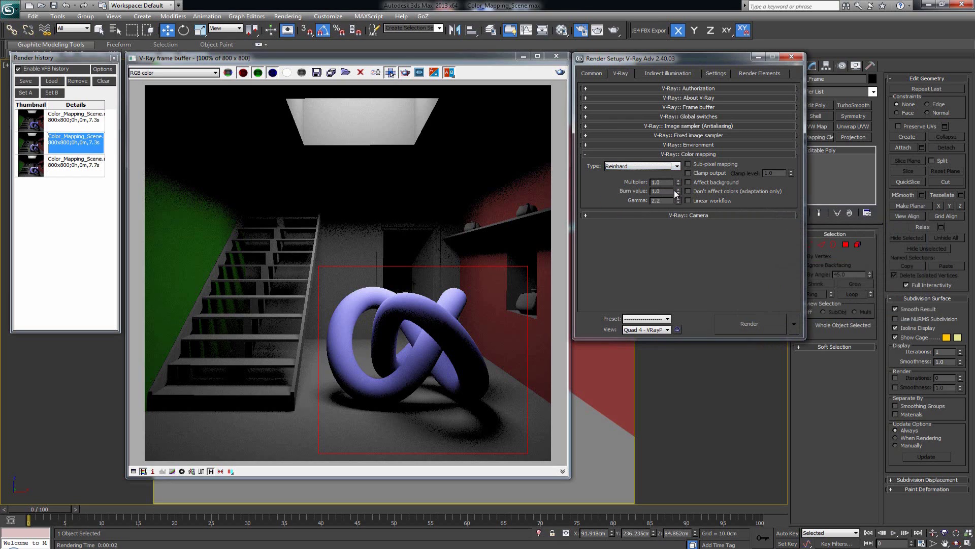
drag(663, 191, 647, 191)
click(561, 73)
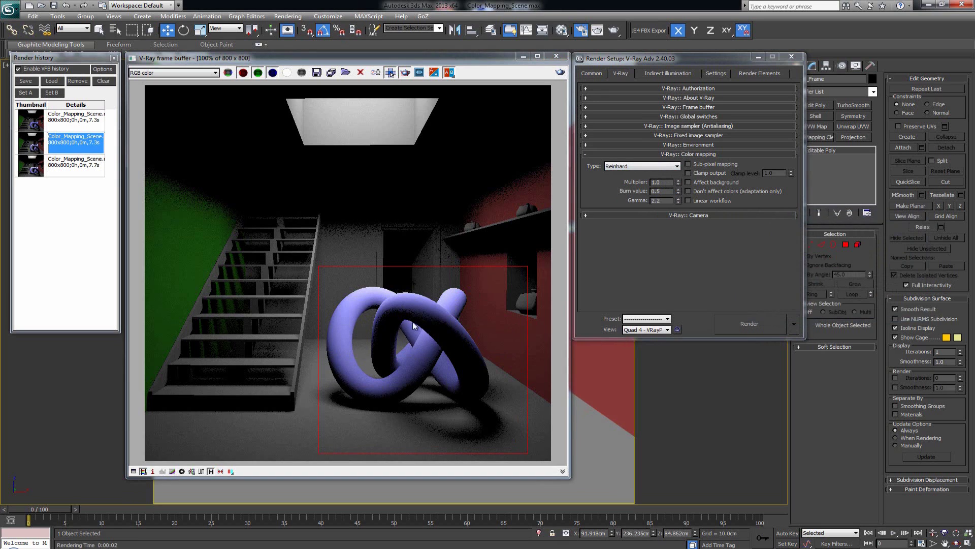
Step: Set the Reinhard Multiplier to 0.5 and re-render the torus knot region
double_click(653, 182)
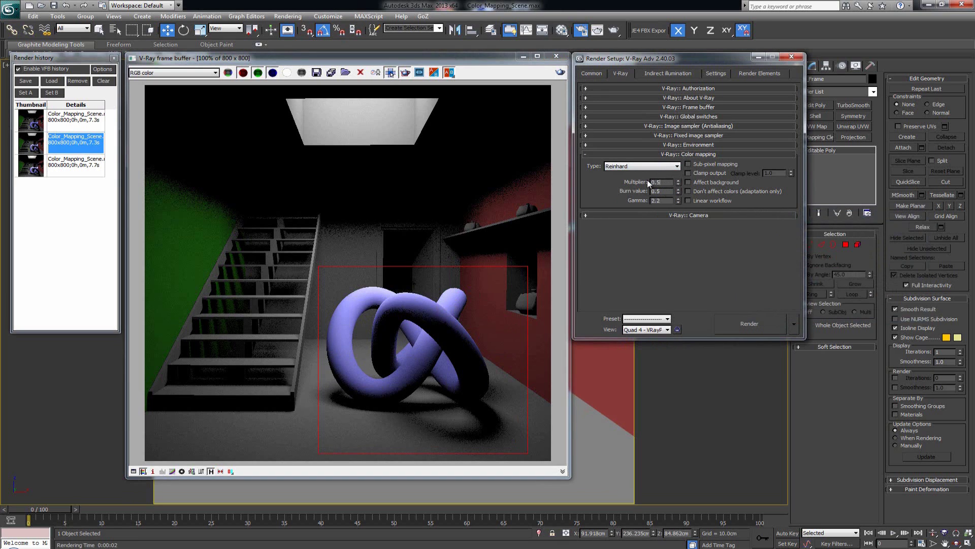
text(0.5)
key(Return)
click(560, 72)
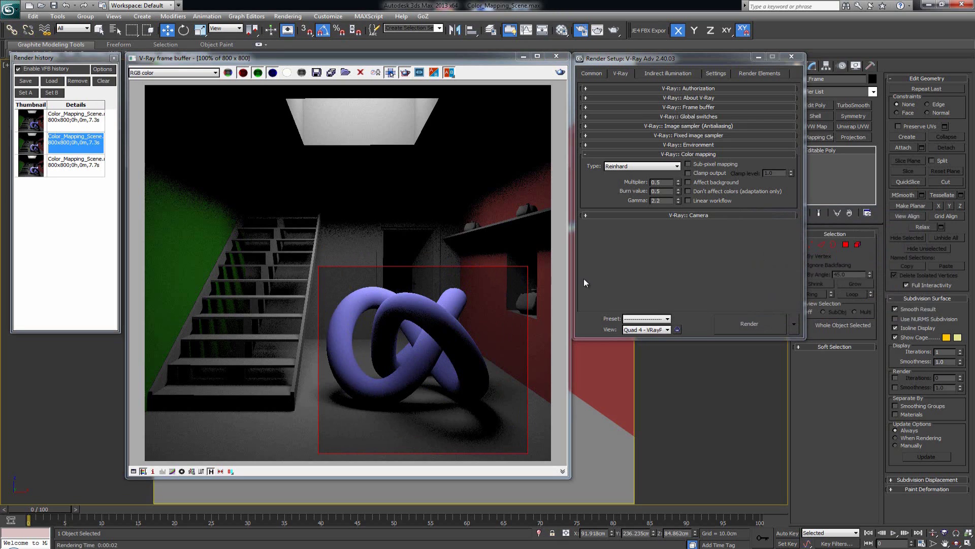
Step: Set the Reinhard Multiplier to 1.0 and re-render the torus knot region
double_click(659, 181)
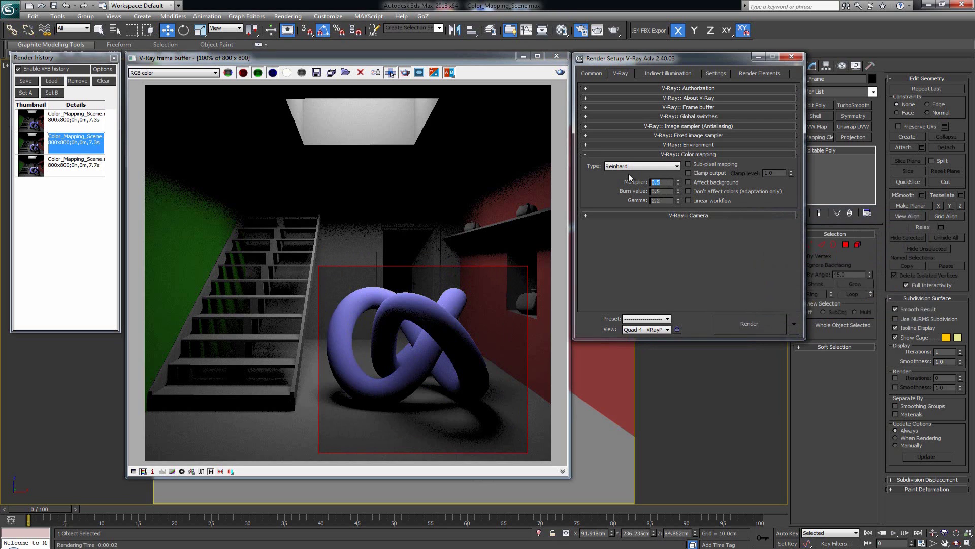
click(560, 73)
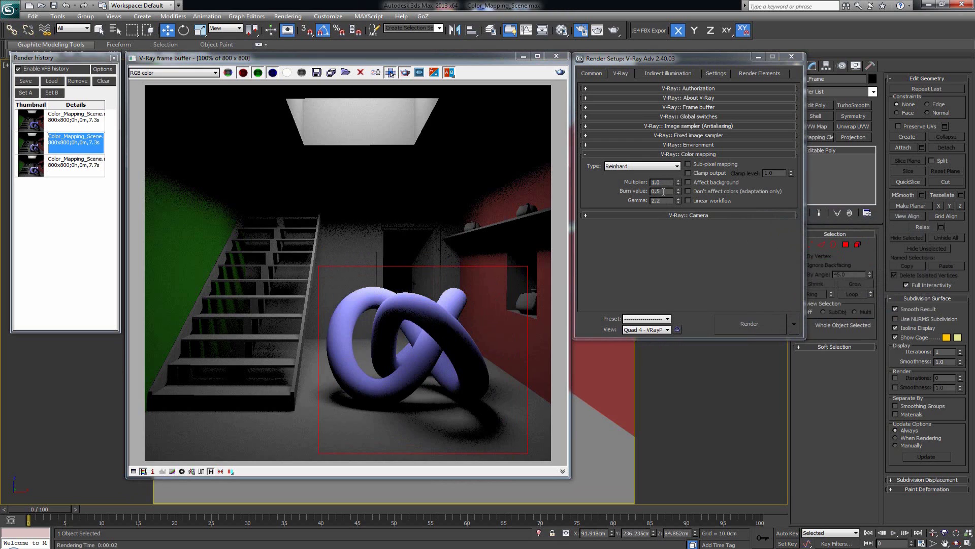
click(653, 166)
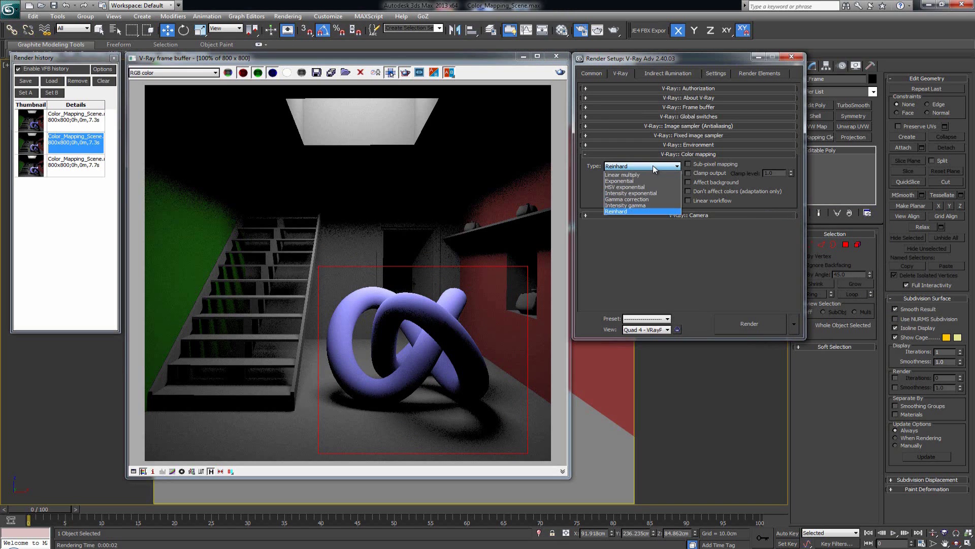
click(653, 166)
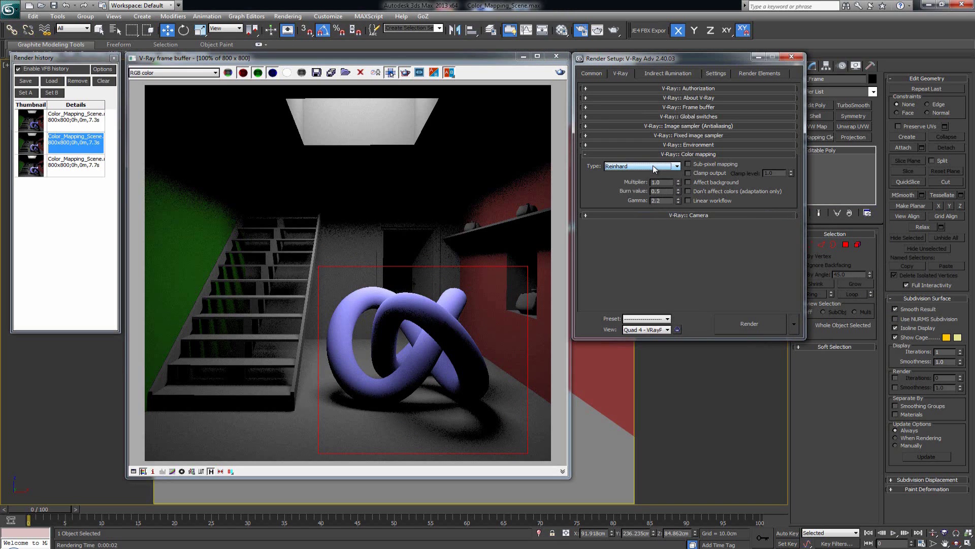
click(653, 167)
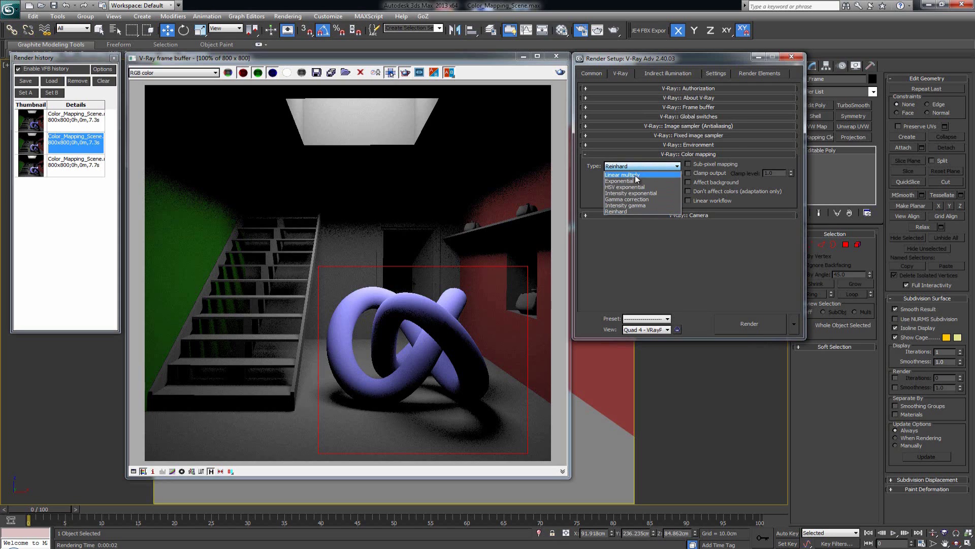
click(600, 195)
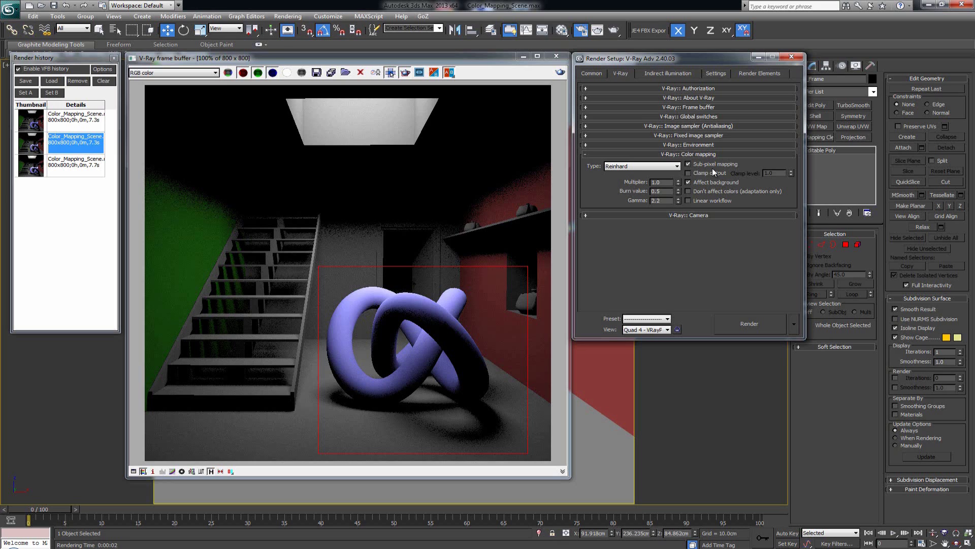
Step: Enable Clamp output for the color mapping with a Clamp level of 1.0
click(712, 173)
drag(776, 173, 764, 175)
click(446, 306)
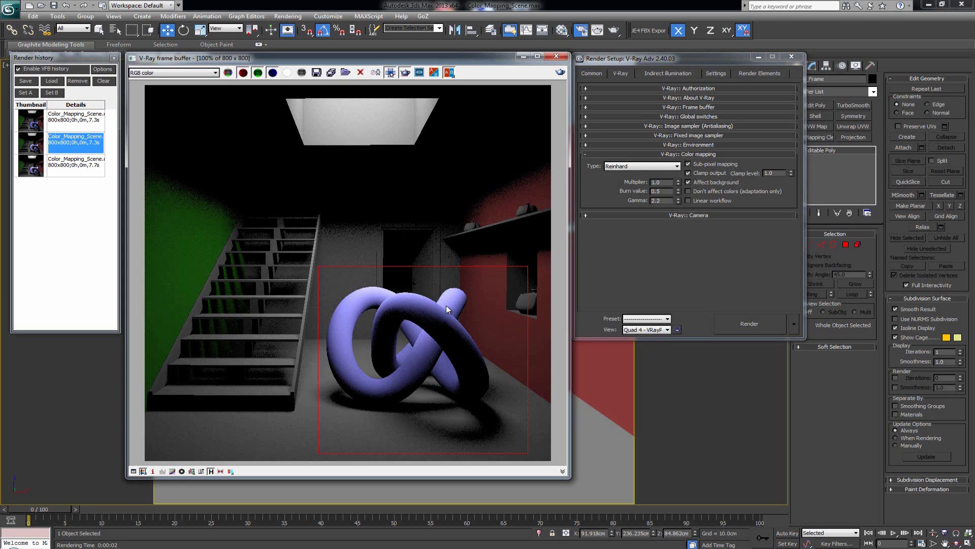